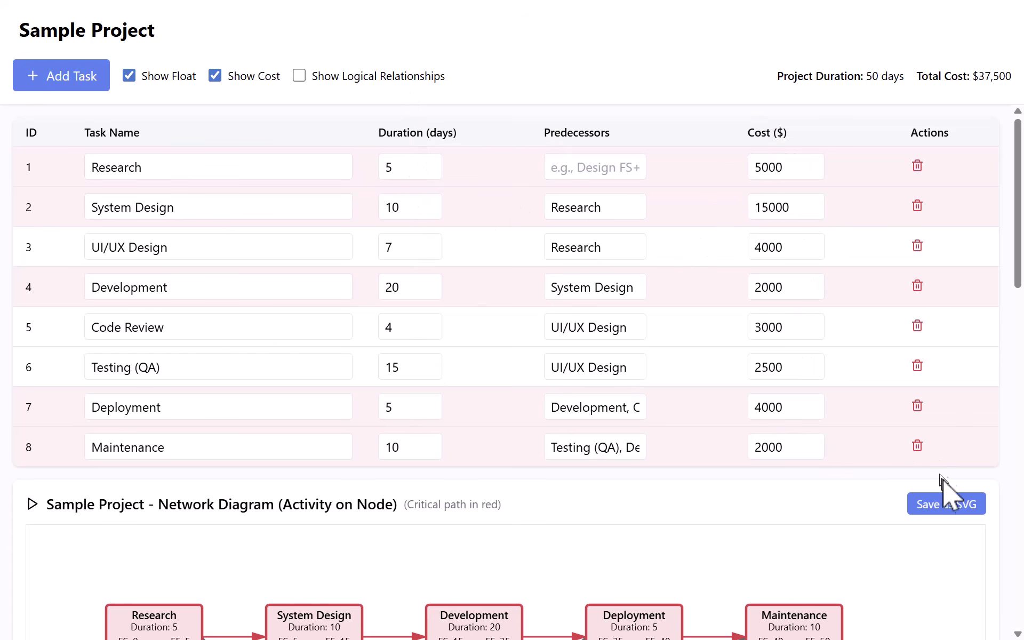
Add three new tasks to the task table and delete them again
{"action": "left_click", "coordinate": [70, 80]}
{"action": "left_click", "coordinate": [70, 80]}
{"action": "left_click", "coordinate": [70, 80]}
{"action": "left_click", "coordinate": [917, 486]}
{"action": "left_click", "coordinate": [917, 487]}
{"action": "left_click", "coordinate": [917, 486]}
Inspect the full predecessor entries of the Deployment and Maintenance tasks
{"action": "left_click_drag", "start_coordinate": [588, 399], "coordinate": [632, 414]}
{"action": "left_click_drag", "start_coordinate": [576, 448], "coordinate": [669, 446]}
{"action": "left_click", "coordinate": [669, 445]}
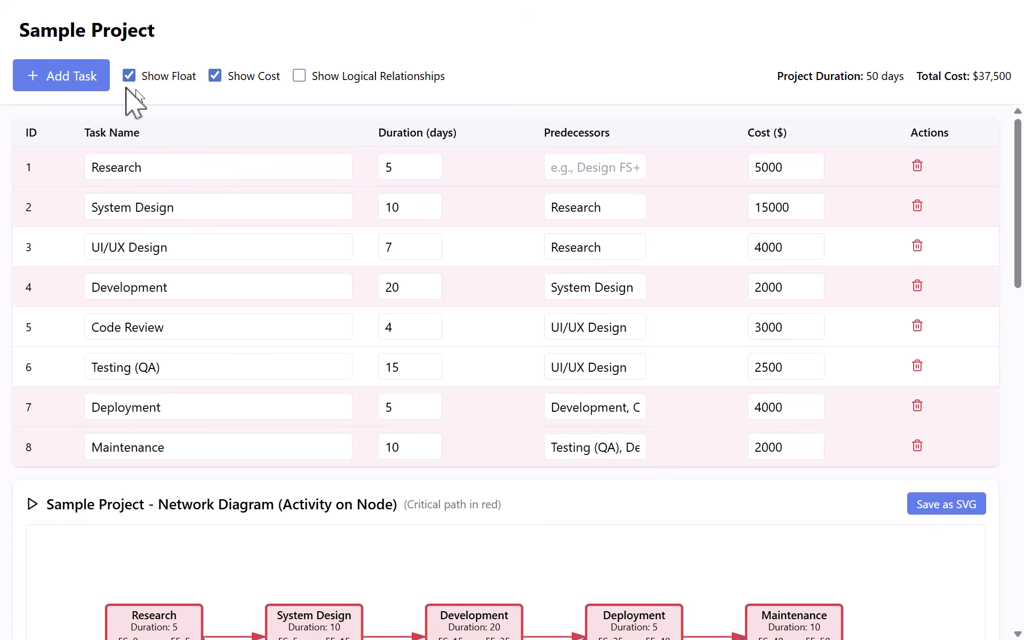
Switch the cost display and the float display off and back on
{"action": "left_click", "coordinate": [215, 76]}
{"action": "left_click", "coordinate": [214, 75]}
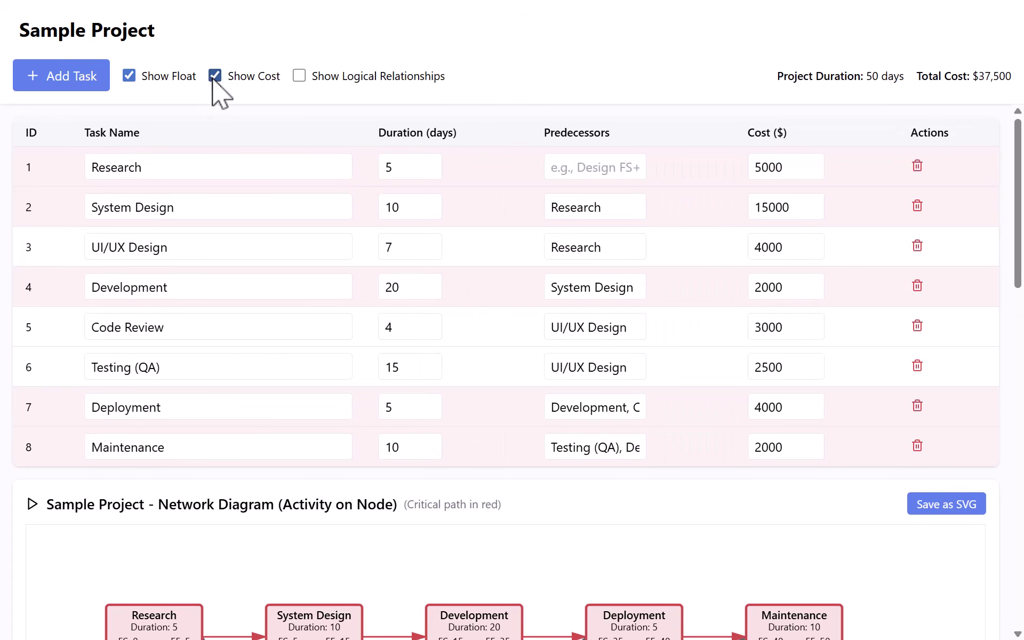
{"action": "left_click", "coordinate": [129, 79]}
{"action": "left_click", "coordinate": [129, 80]}
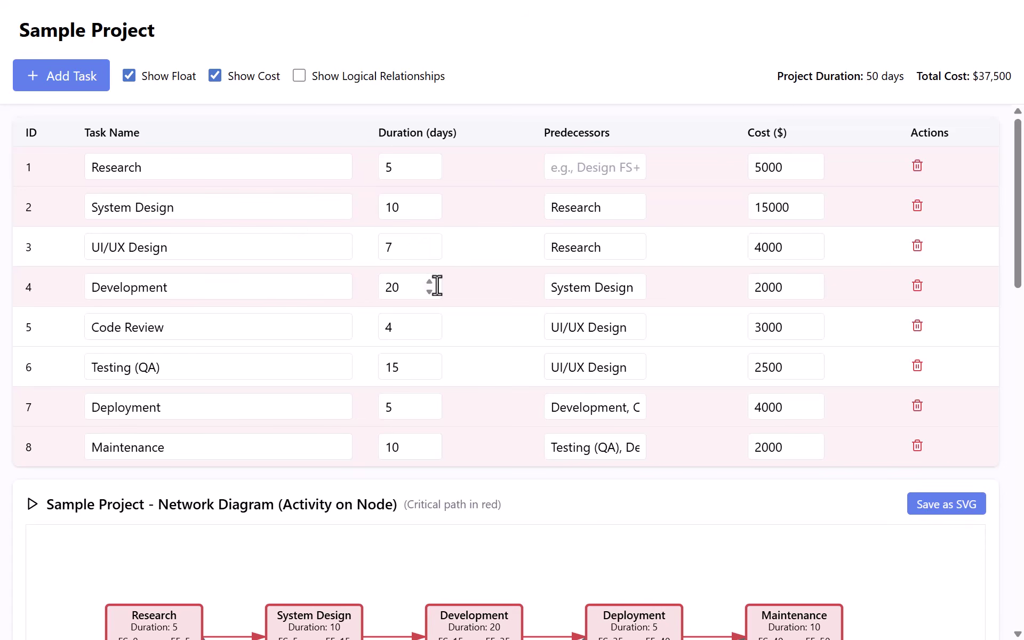
Rename the project from its sample title to Software Project
{"action": "left_click_drag", "start_coordinate": [87, 29], "coordinate": [43, 30]}
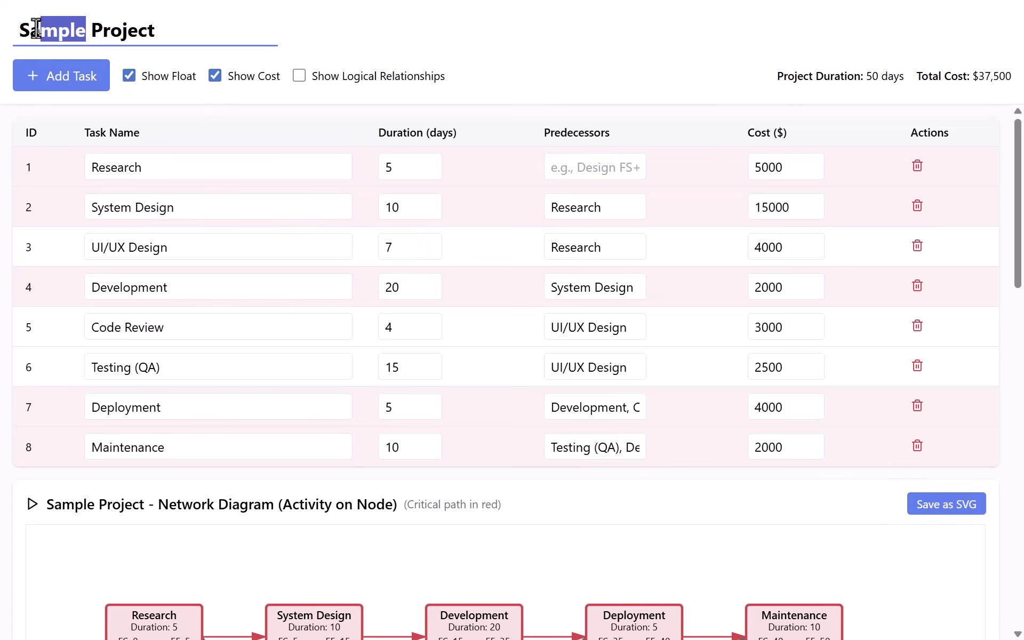
{"action": "type", "text": "oftware"}
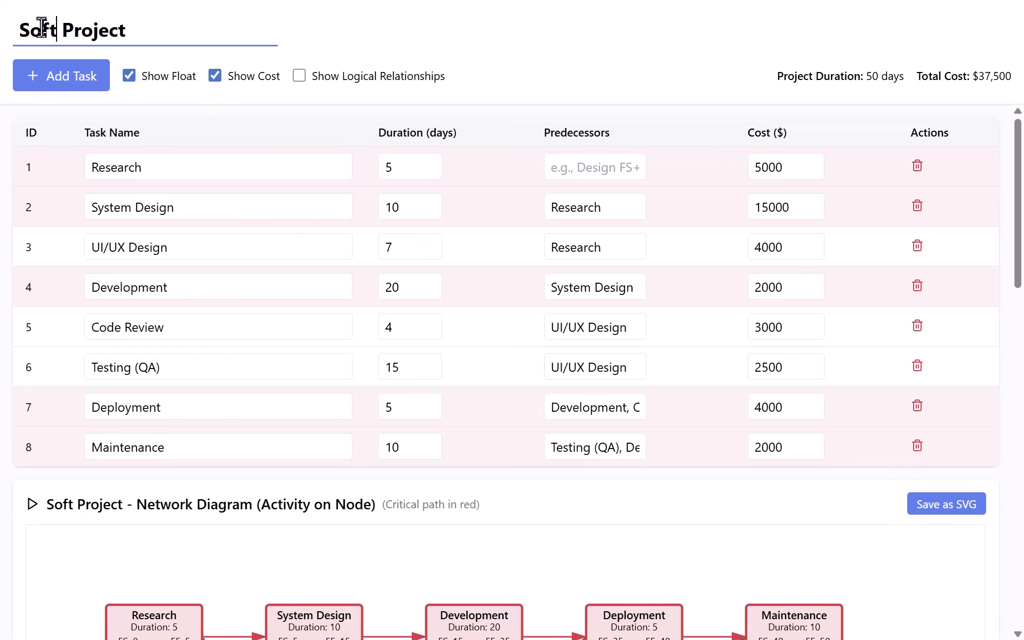
{"action": "key", "text": "Return"}
Review the critical path in the network diagram and the task bars in the Gantt chart
{"action": "scroll", "coordinate": [233, 165], "scroll_direction": "down", "scroll_amount": 6}
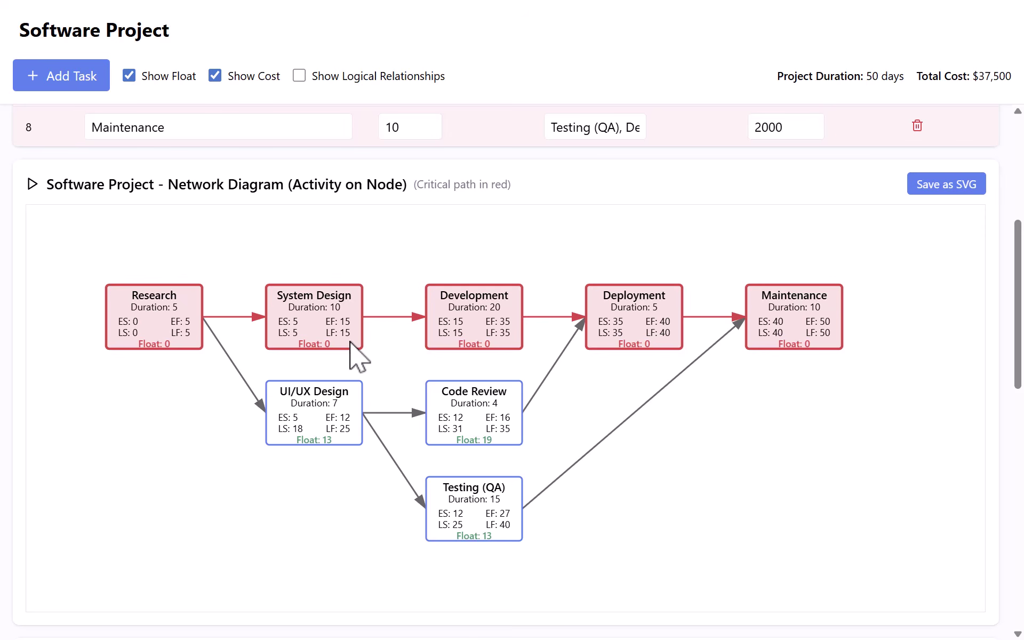
{"action": "scroll", "coordinate": [362, 361], "scroll_direction": "down", "scroll_amount": 2}
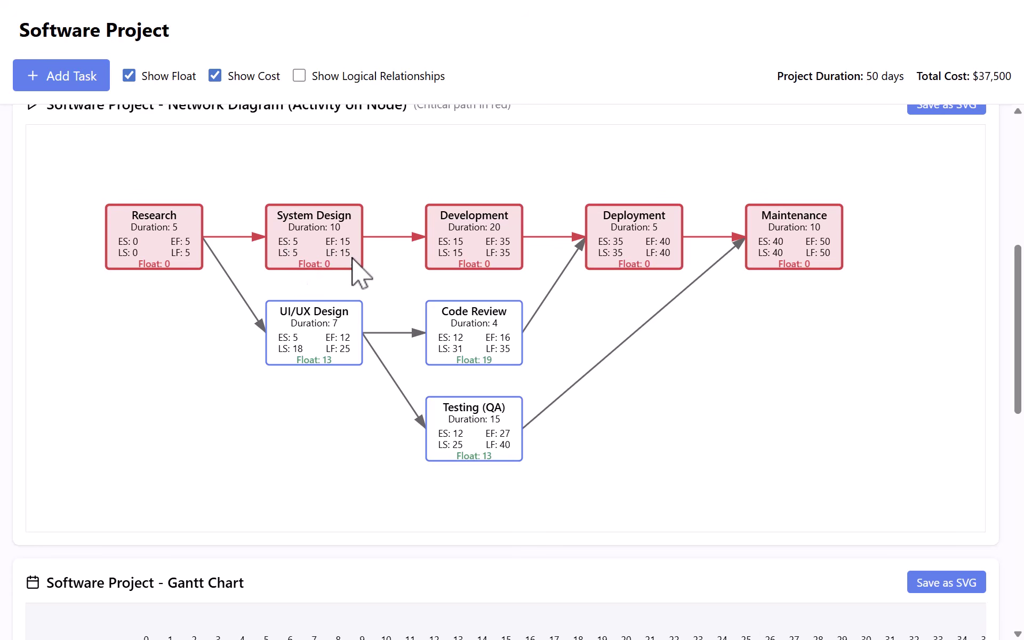
{"action": "scroll", "coordinate": [716, 319], "scroll_direction": "down", "scroll_amount": 5}
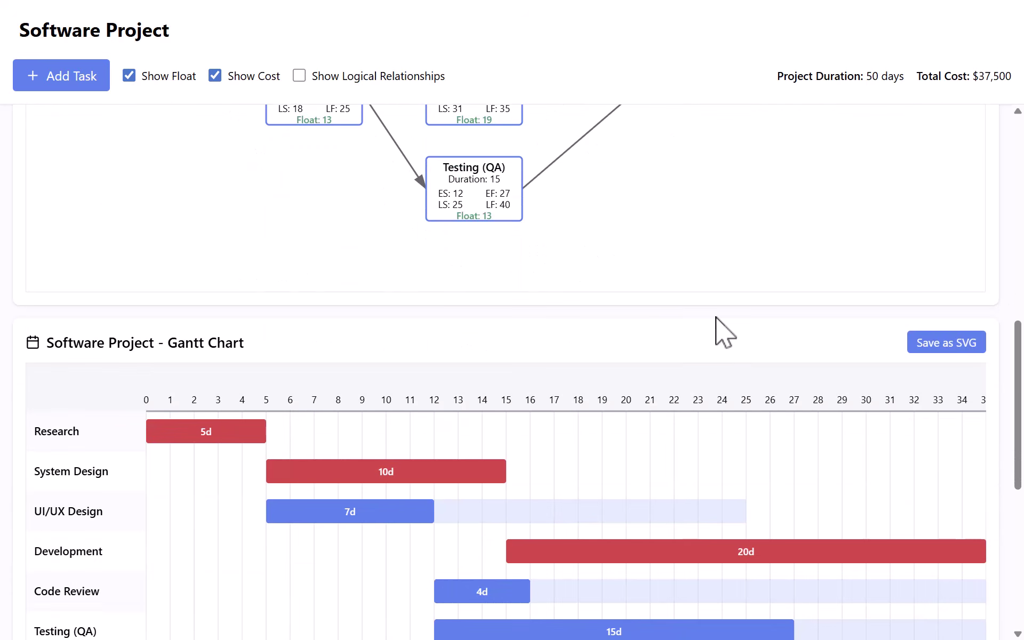
{"action": "scroll", "coordinate": [717, 330], "scroll_direction": "down", "scroll_amount": 2}
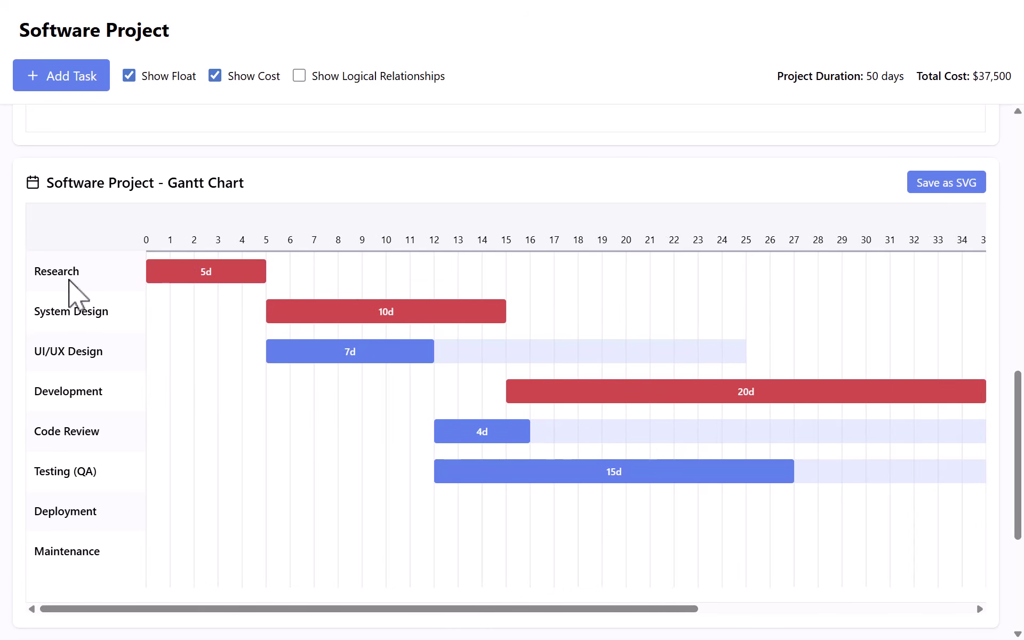
{"action": "left_click_drag", "start_coordinate": [165, 607], "coordinate": [254, 609]}
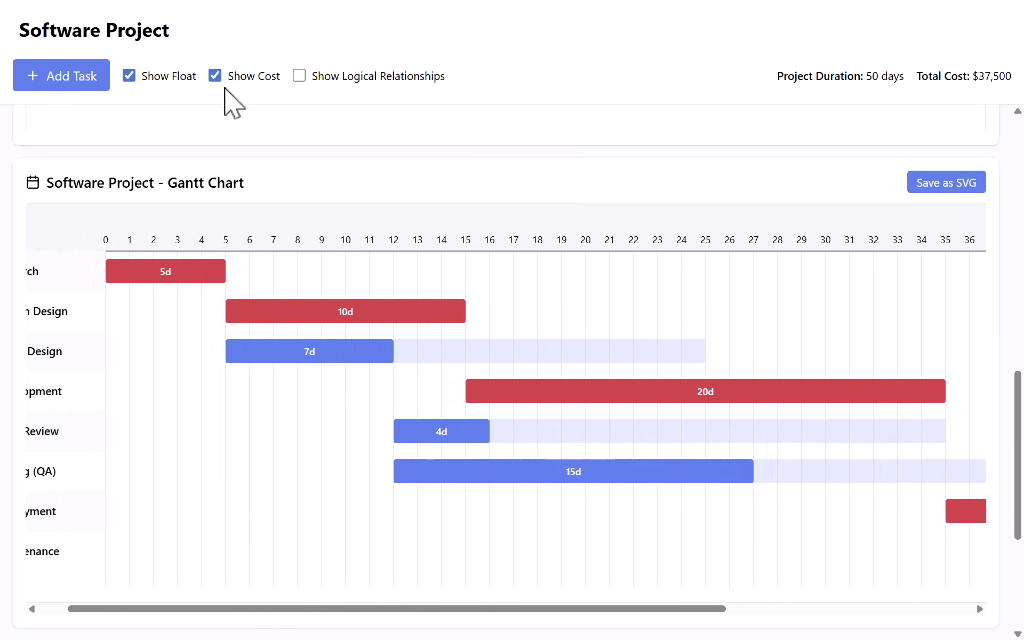
Toggle the float display off and on while comparing the Gantt chart's float bars across the timeline
{"action": "left_click", "coordinate": [132, 77]}
{"action": "left_click", "coordinate": [132, 77]}
{"action": "left_click", "coordinate": [132, 76]}
{"action": "left_click", "coordinate": [131, 77]}
{"action": "left_click_drag", "start_coordinate": [457, 610], "coordinate": [411, 457]}
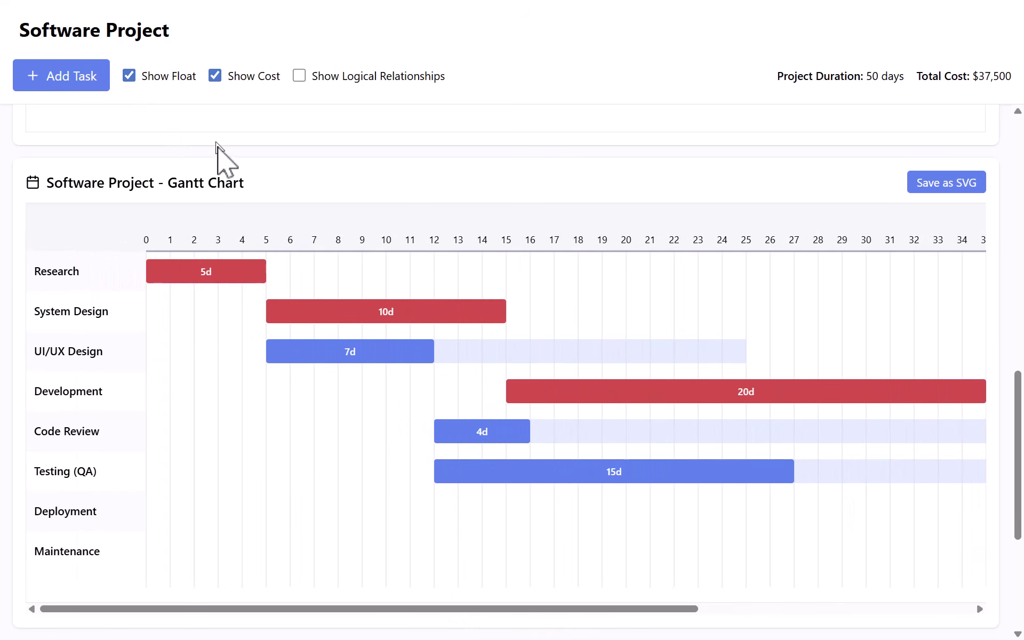
Examine the daily values along the cumulative cost chart up to the last project day
{"action": "scroll", "coordinate": [365, 402], "scroll_direction": "down", "scroll_amount": 5}
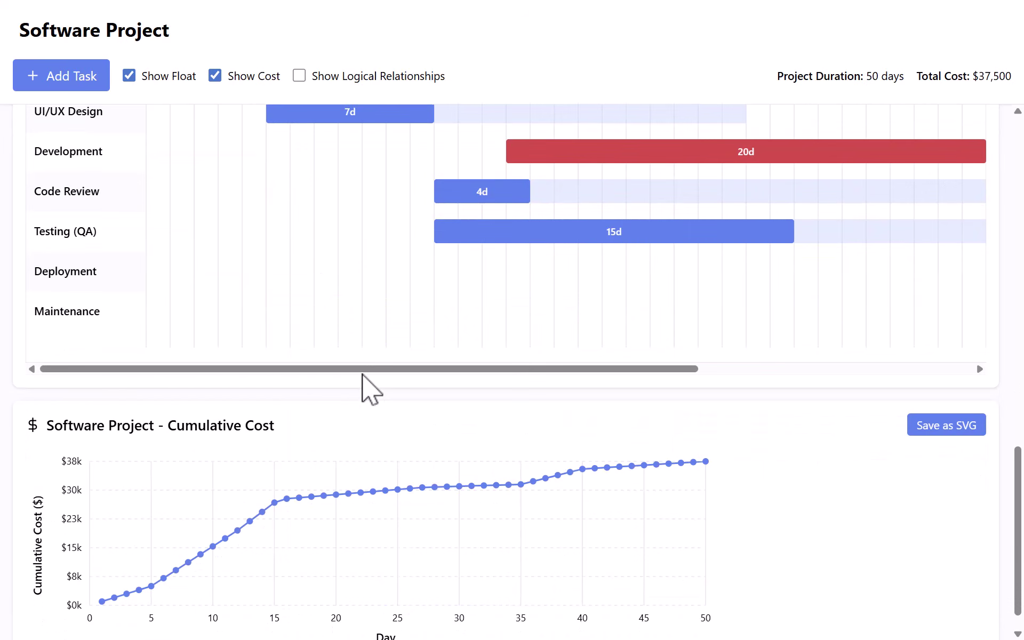
{"action": "scroll", "coordinate": [310, 241], "scroll_direction": "down", "scroll_amount": 1}
{"action": "mouse_move", "coordinate": [269, 487]}
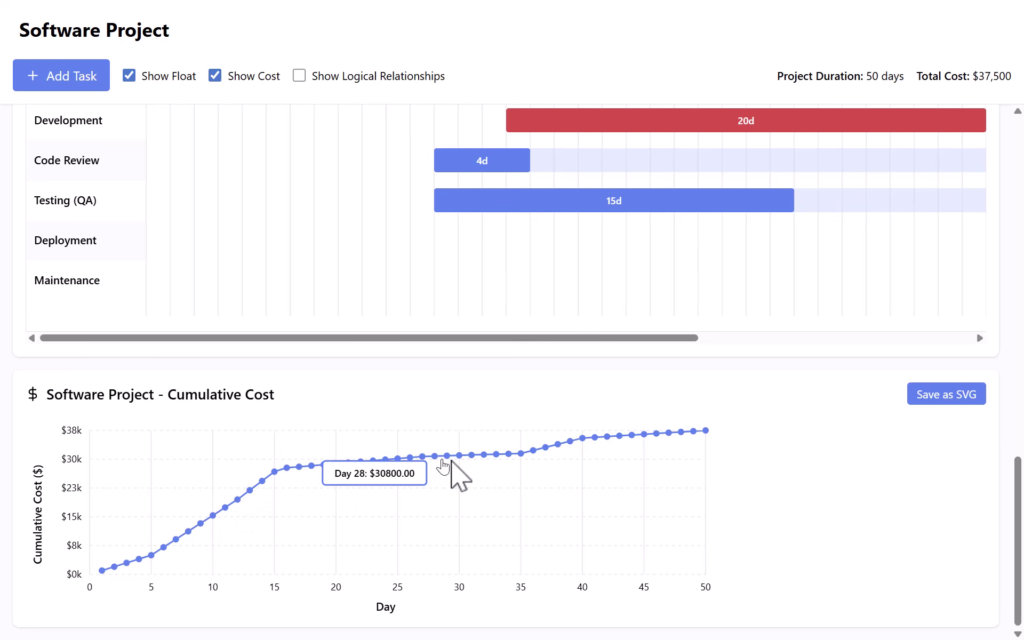
{"action": "mouse_move", "coordinate": [705, 431]}
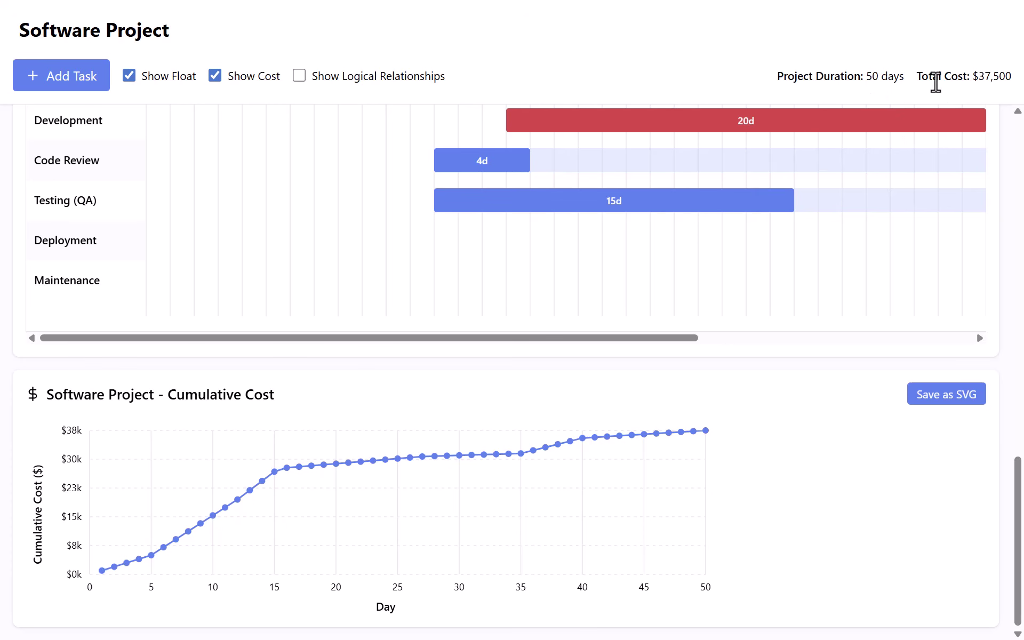
Add five new tasks at the end of the task table and delete them again
{"action": "scroll", "coordinate": [731, 279], "scroll_direction": "up", "scroll_amount": 12}
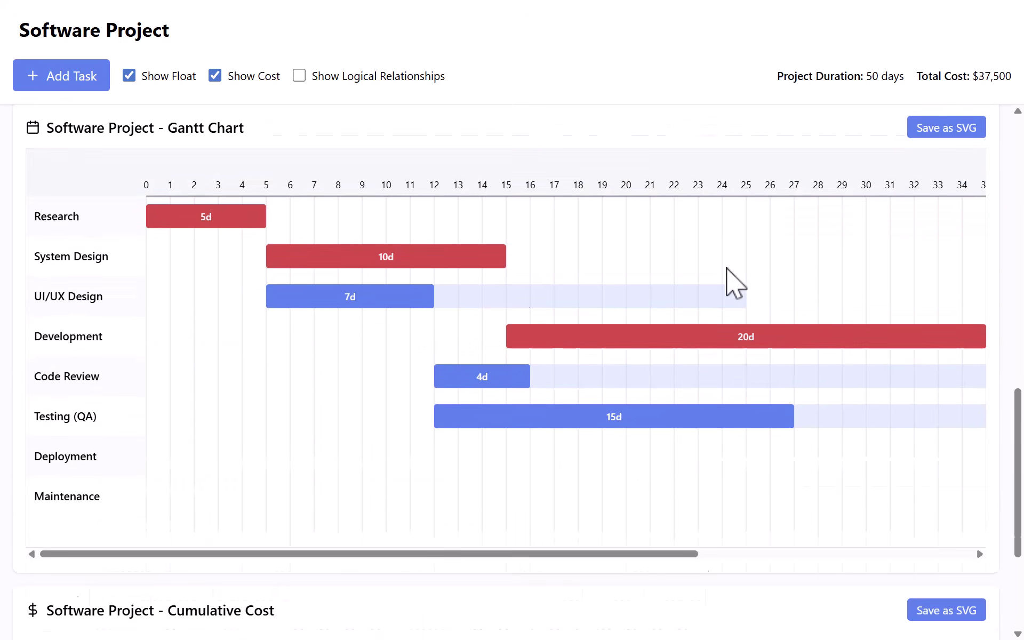
{"action": "scroll", "coordinate": [733, 291], "scroll_direction": "up", "scroll_amount": 6}
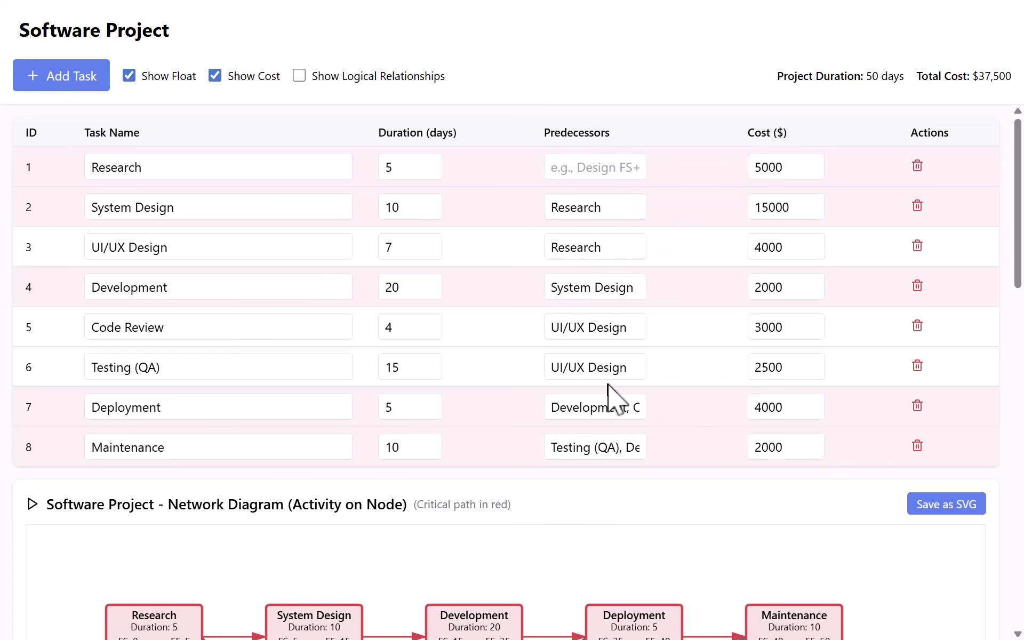
{"action": "scroll", "coordinate": [582, 328], "scroll_direction": "down", "scroll_amount": 6}
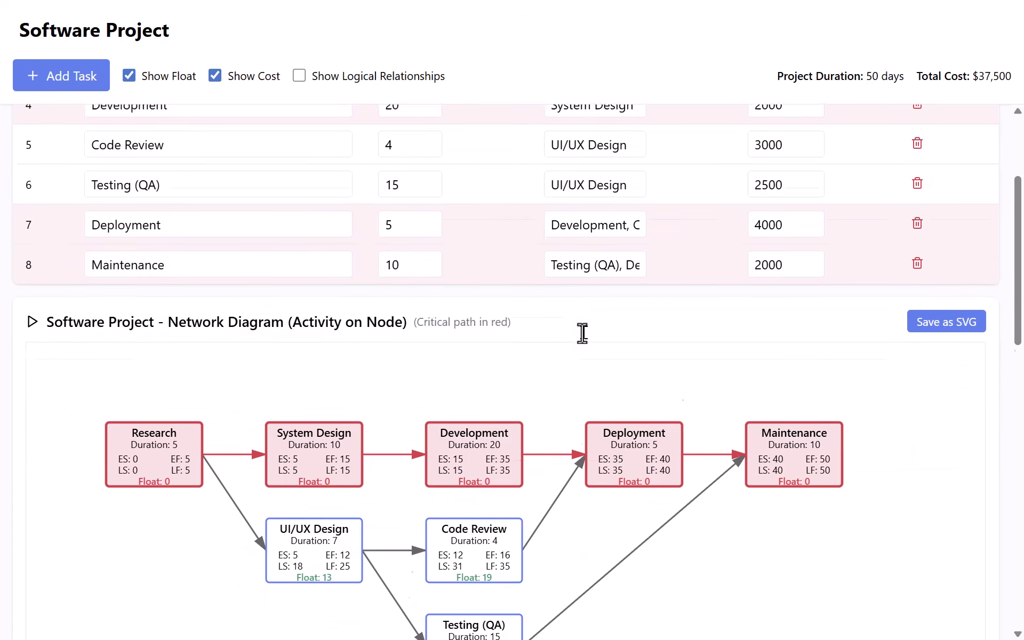
{"action": "scroll", "coordinate": [297, 194], "scroll_direction": "up", "scroll_amount": 4}
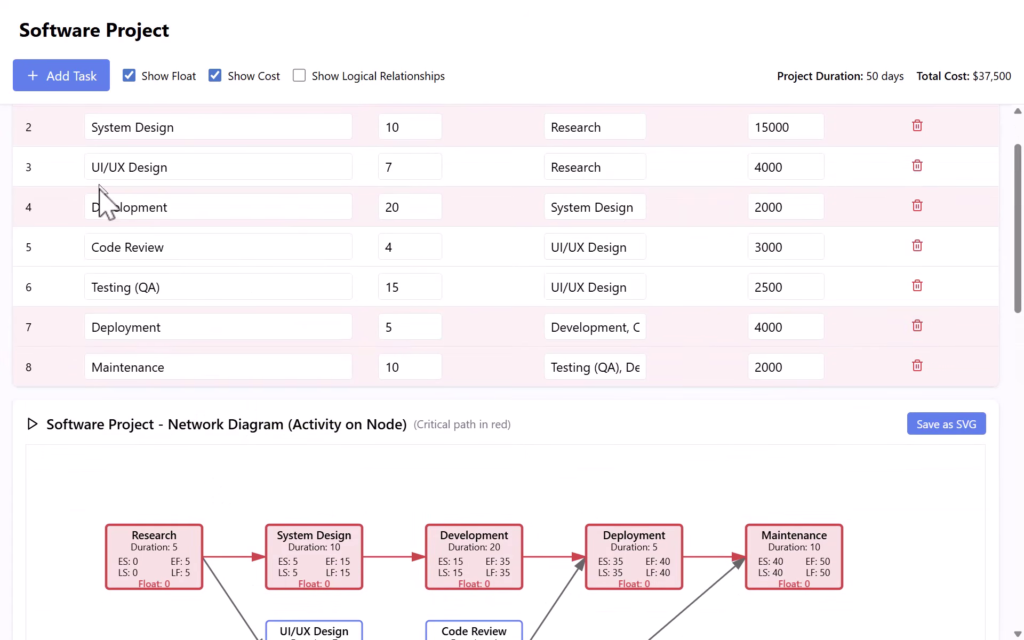
{"action": "left_click", "coordinate": [68, 84]}
{"action": "double_click", "coordinate": [68, 84]}
{"action": "left_click", "coordinate": [68, 84]}
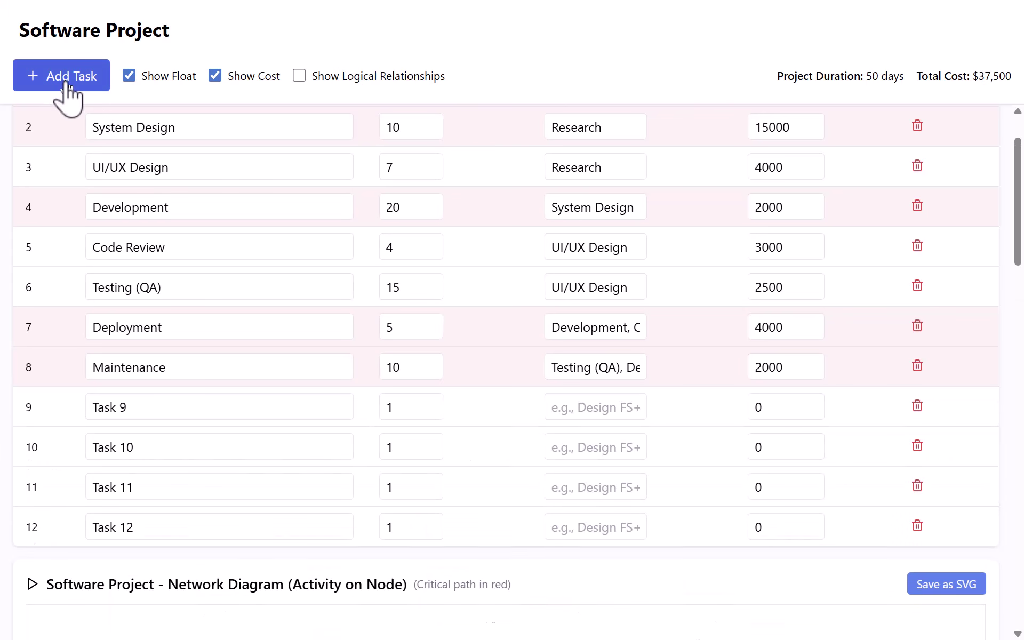
{"action": "left_click", "coordinate": [68, 84]}
{"action": "triple_click", "coordinate": [917, 408]}
{"action": "left_click", "coordinate": [917, 408]}
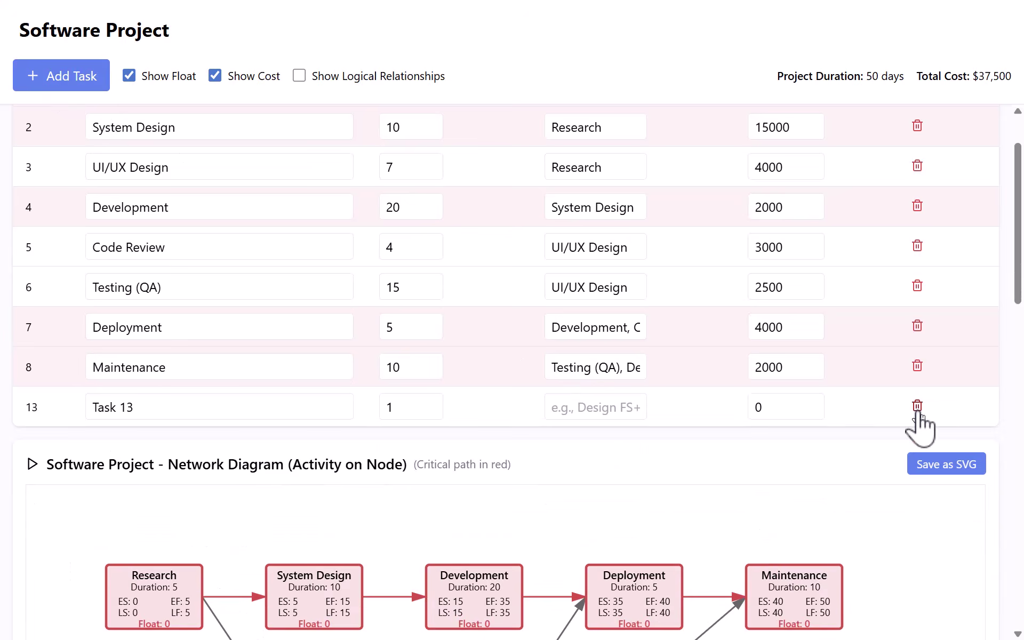
{"action": "left_click", "coordinate": [917, 408]}
Rename the tasks in order as A to I
{"action": "scroll", "coordinate": [754, 377], "scroll_direction": "down", "scroll_amount": 4}
{"action": "scroll", "coordinate": [520, 281], "scroll_direction": "up", "scroll_amount": 4}
{"action": "left_click", "coordinate": [221, 172]}
{"action": "key", "text": "BackSpace"}
{"action": "left_click", "coordinate": [158, 400]}
{"action": "type", "text": "G"}
Clear the old predecessors and set the durations of tasks A to I to 2, 3, 1, 2, 4, 1, 3, 5 and 3 days
{"action": "left_click_drag", "start_coordinate": [607, 209], "coordinate": [464, 216]}
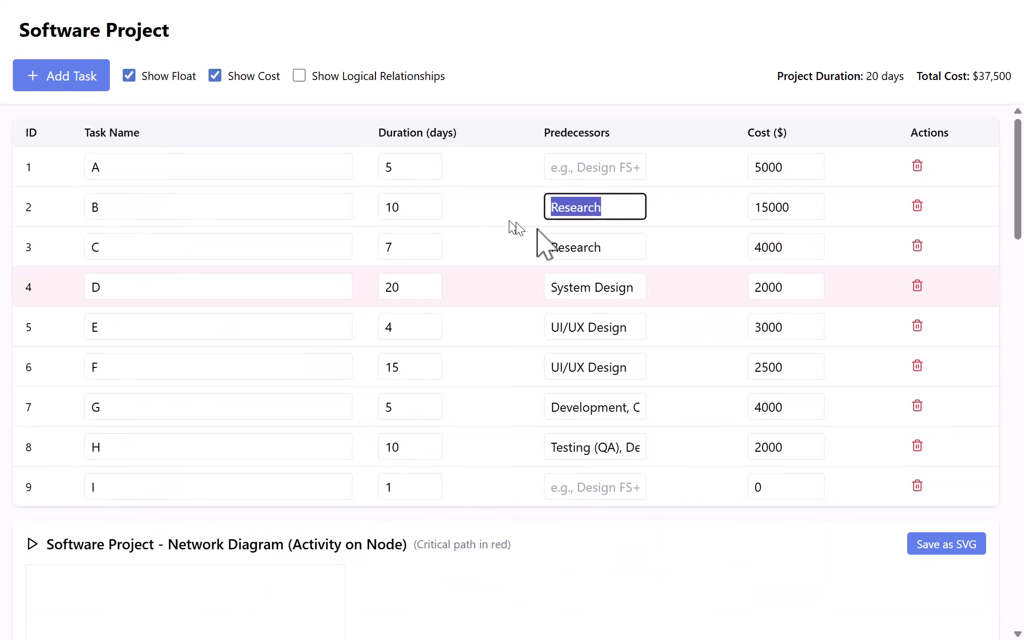
{"action": "key", "text": "BackSpace"}
{"action": "left_click", "coordinate": [582, 173]}
{"action": "left_click_drag", "start_coordinate": [408, 288], "coordinate": [359, 287]}
{"action": "type", "text": "2"}
{"action": "type", "text": "5"}
Set the predecessors to A for B and C, B for D and E, B,C for F, D,E for G, E,F for H and F for I
{"action": "left_click", "coordinate": [595, 208]}
{"action": "type", "text": "A"}
{"action": "left_click", "coordinate": [611, 250]}
{"action": "left_click", "coordinate": [581, 408]}
{"action": "type", "text": "D,"}
{"action": "type", "text": "E"}
{"action": "left_click", "coordinate": [595, 487]}
{"action": "type", "text": "F"}
Rename the project to Construction Project
{"action": "left_click", "coordinate": [103, 30]}
{"action": "double_click", "coordinate": [21, 32]}
{"action": "type", "text": "Construction"}
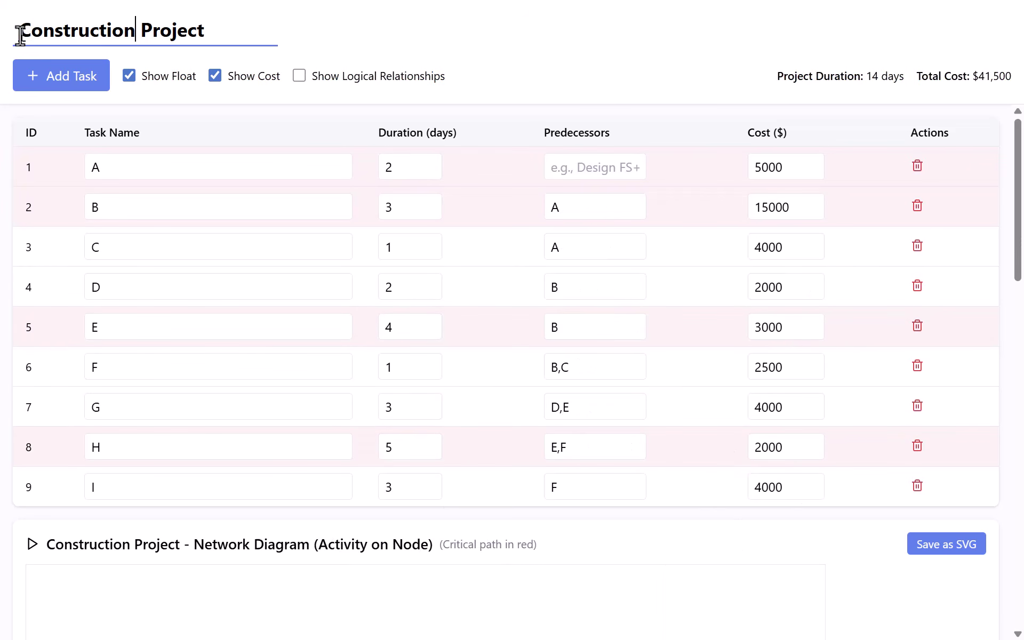
{"action": "key", "text": "Return"}
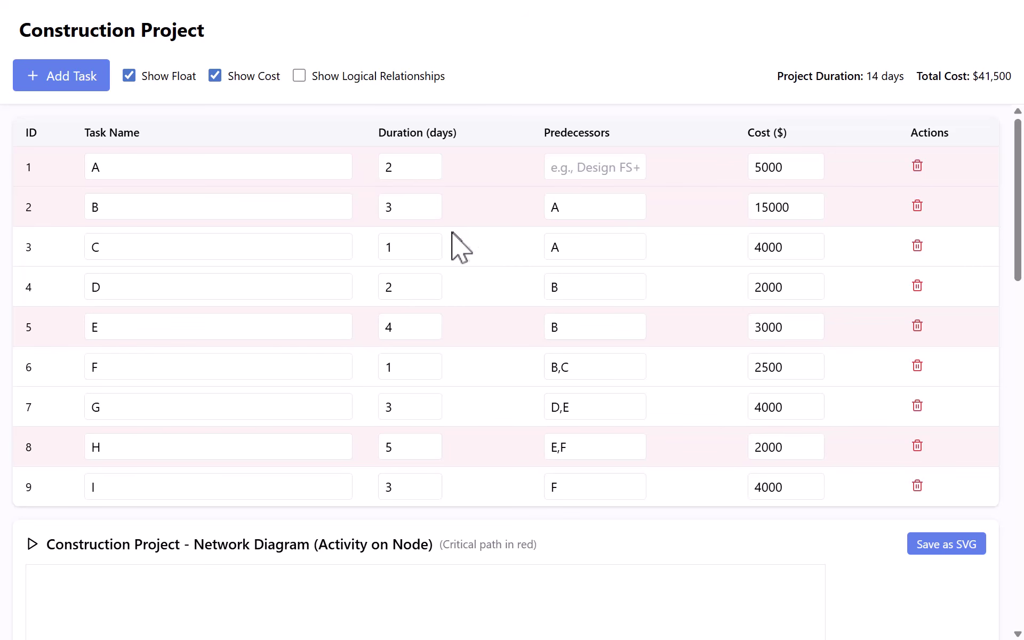
Examine the Construction Project's network diagram, Gantt chart with float toggled off and on, and cumulative cost chart
{"action": "scroll", "coordinate": [492, 342], "scroll_direction": "down", "scroll_amount": 6}
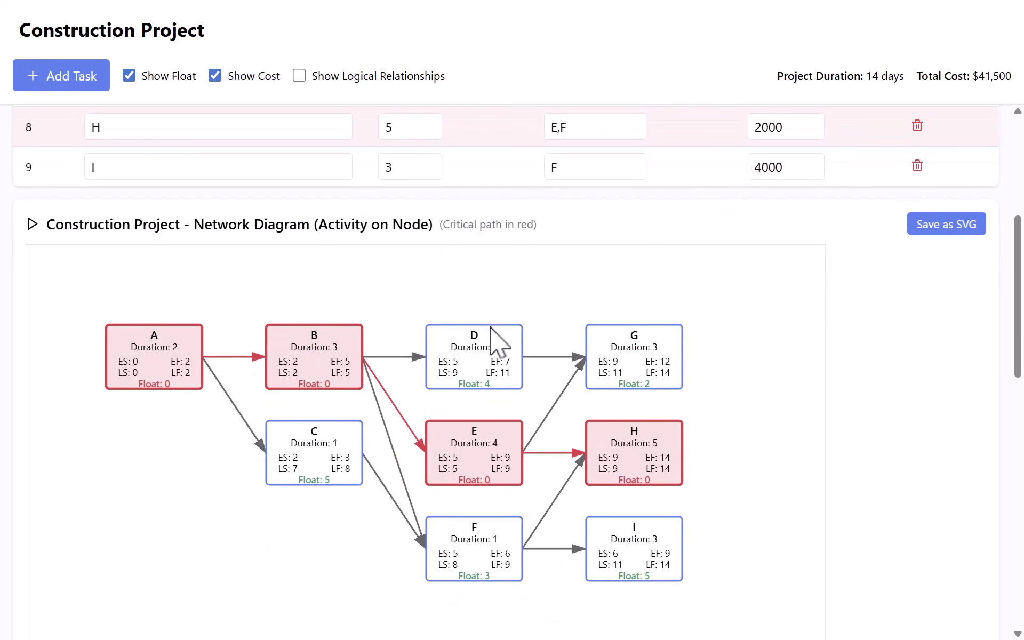
{"action": "scroll", "coordinate": [371, 344], "scroll_direction": "down", "scroll_amount": 2}
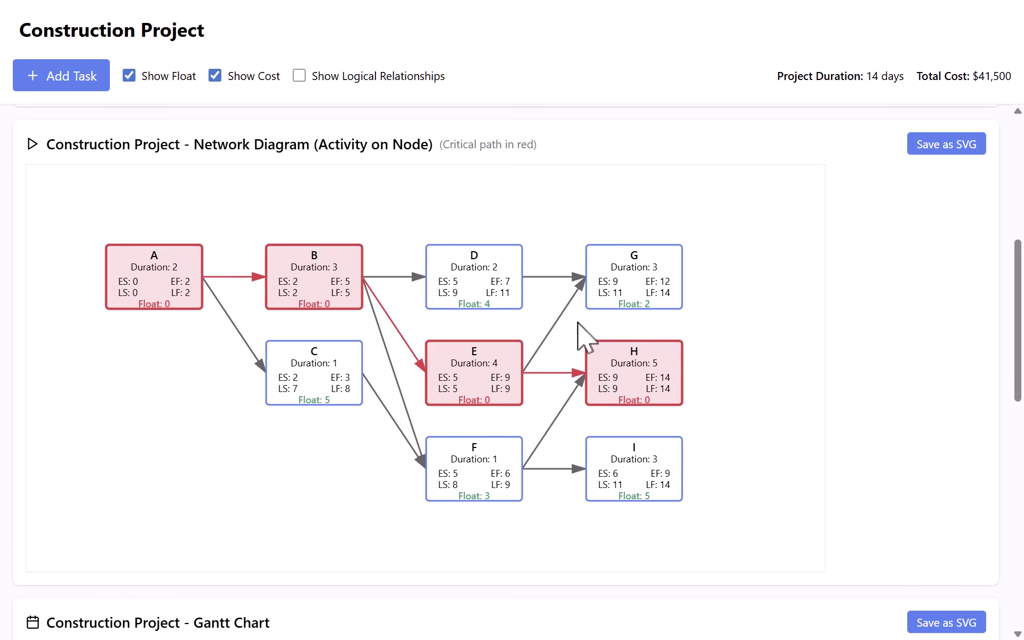
{"action": "scroll", "coordinate": [580, 336], "scroll_direction": "down", "scroll_amount": 8}
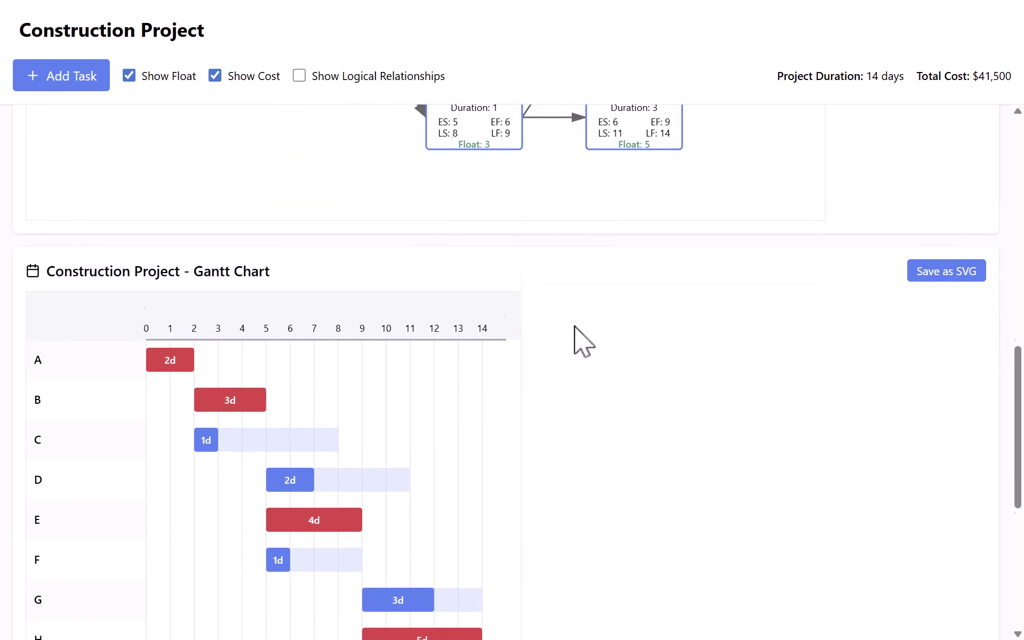
{"action": "left_click", "coordinate": [129, 76]}
{"action": "left_click", "coordinate": [128, 76]}
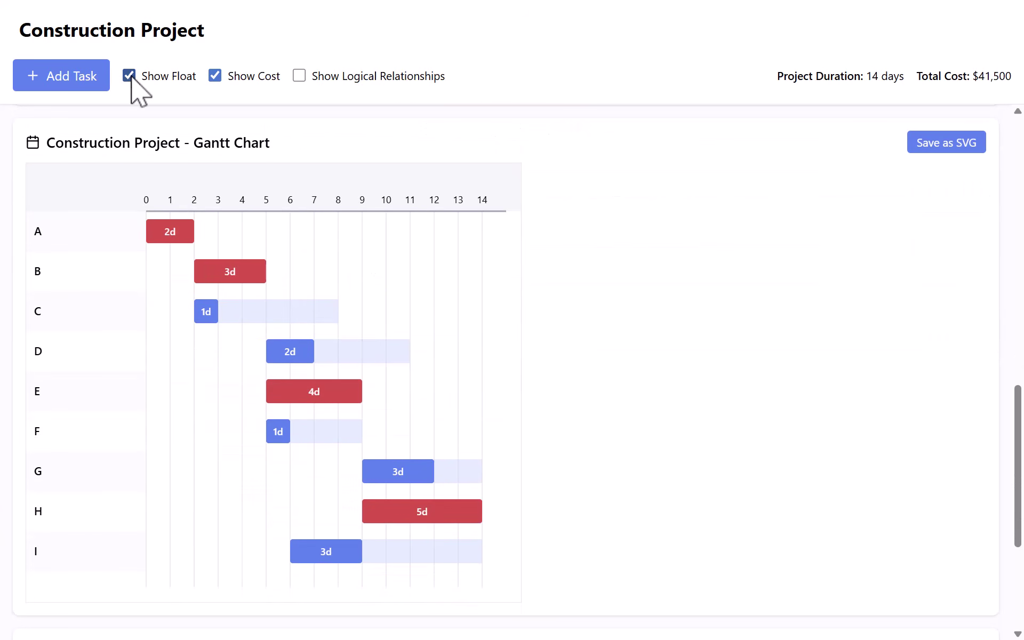
{"action": "left_click", "coordinate": [131, 76]}
{"action": "left_click", "coordinate": [131, 76]}
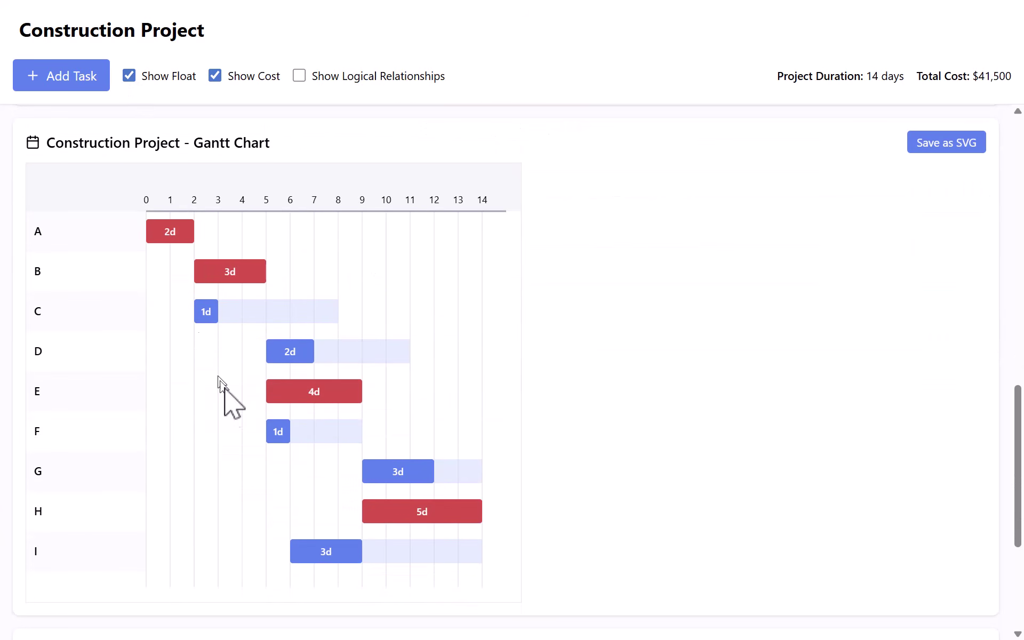
{"action": "scroll", "coordinate": [405, 405], "scroll_direction": "down", "scroll_amount": 5}
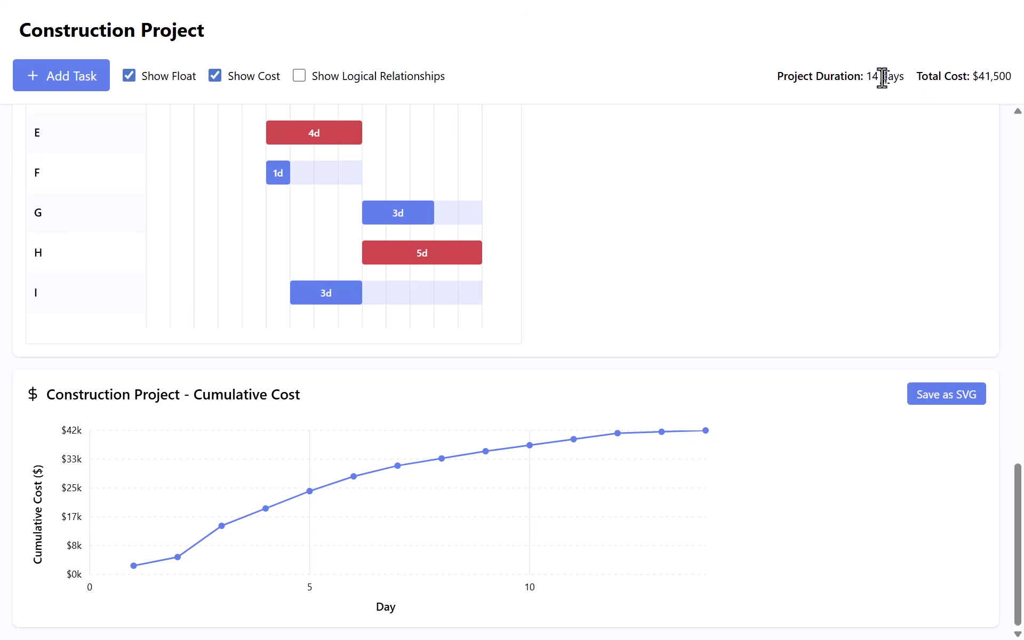
Delete tasks B to I from the table, keeping only task A
{"action": "scroll", "coordinate": [640, 344], "scroll_direction": "up", "scroll_amount": 15}
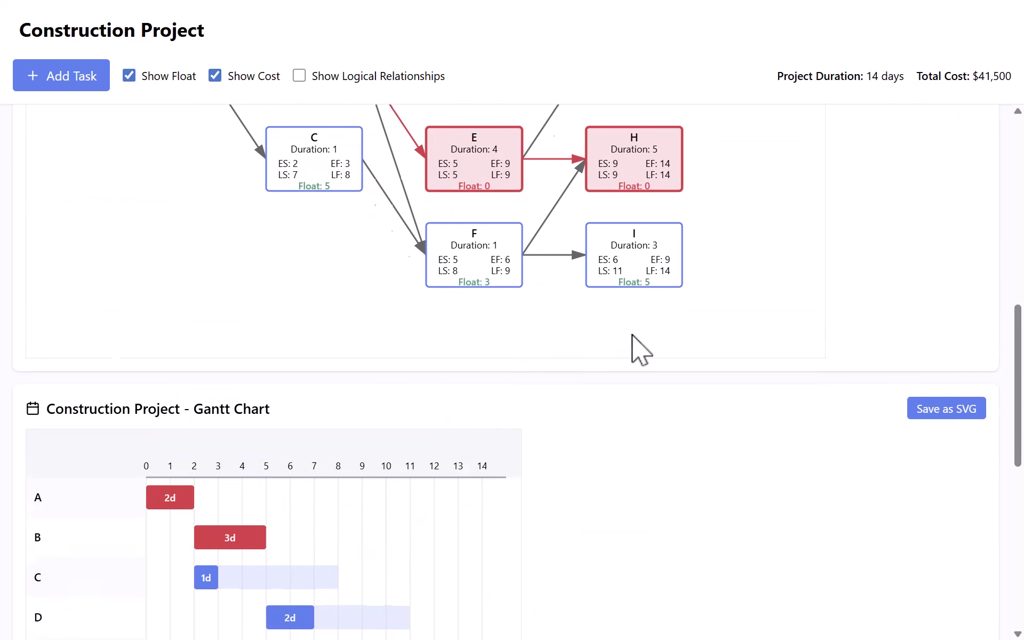
{"action": "scroll", "coordinate": [631, 335], "scroll_direction": "up", "scroll_amount": 3}
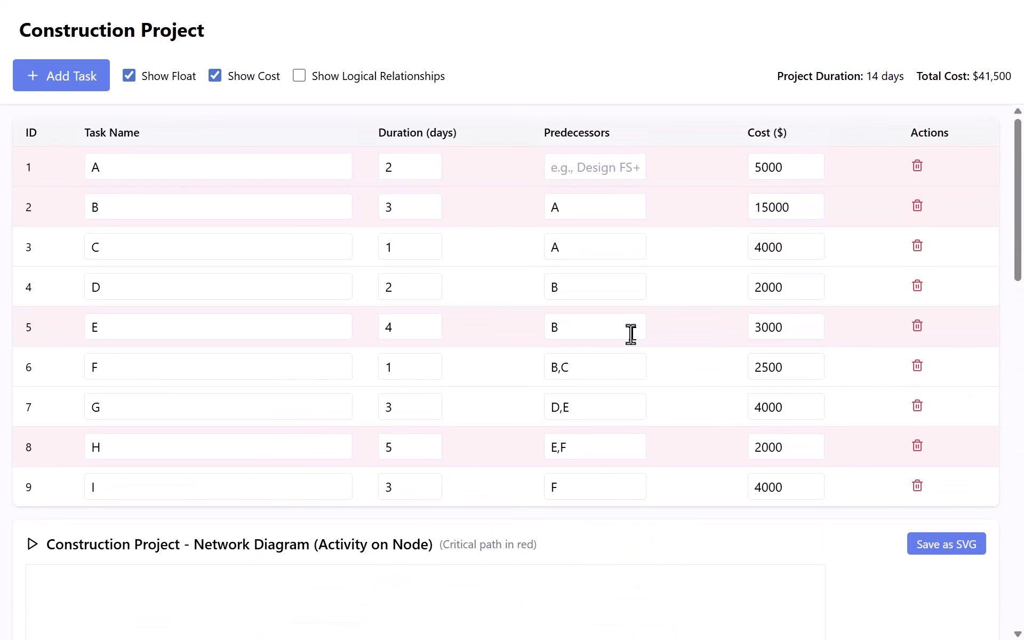
{"action": "left_click", "coordinate": [917, 206]}
{"action": "left_click", "coordinate": [917, 206]}
{"action": "left_click", "coordinate": [917, 206]}
{"action": "left_click", "coordinate": [917, 206]}
{"action": "left_click", "coordinate": [917, 205]}
{"action": "left_click", "coordinate": [917, 206]}
{"action": "left_click", "coordinate": [917, 206]}
{"action": "left_click", "coordinate": [917, 206]}
Add nine new tasks below task A
{"action": "left_click", "coordinate": [43, 88]}
{"action": "left_click", "coordinate": [42, 87]}
{"action": "left_click", "coordinate": [42, 88]}
{"action": "left_click", "coordinate": [43, 88]}
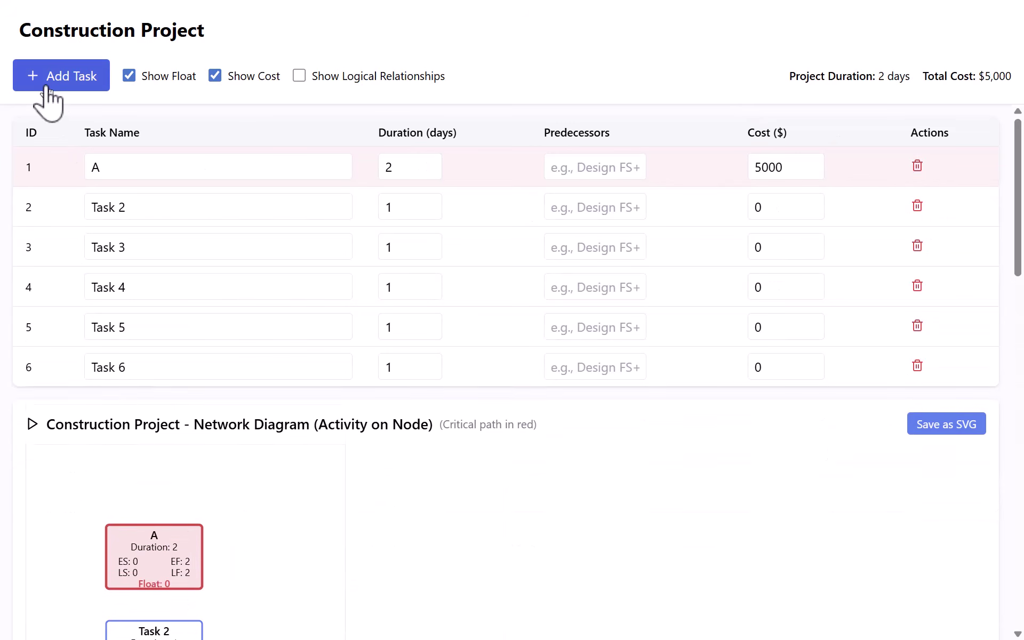
{"action": "left_click", "coordinate": [47, 85]}
{"action": "left_click", "coordinate": [47, 85]}
{"action": "left_click", "coordinate": [47, 85]}
{"action": "left_click", "coordinate": [47, 86]}
{"action": "left_click", "coordinate": [47, 86]}
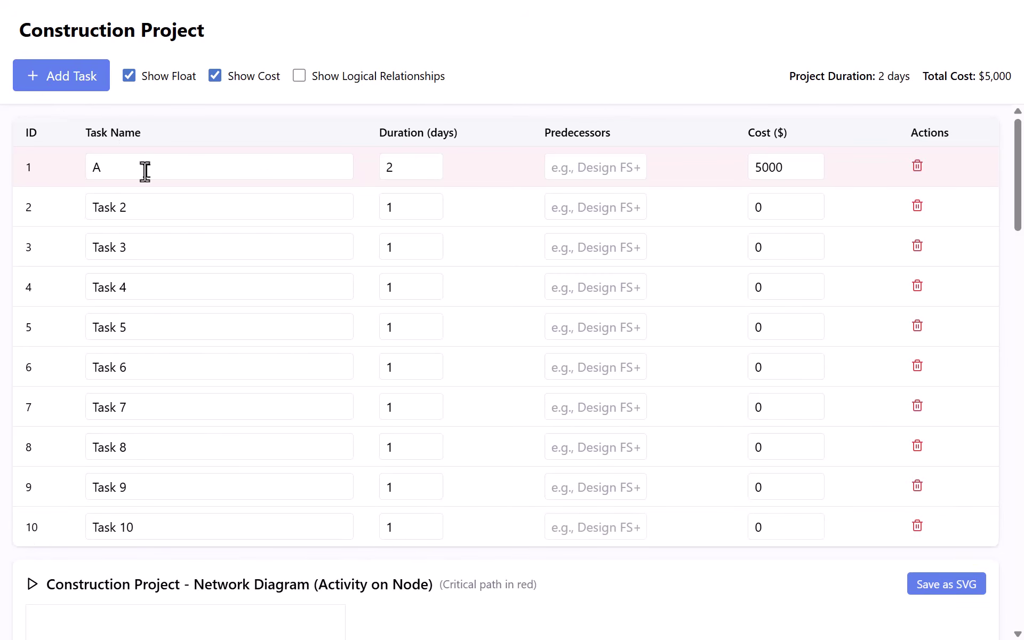
Set task A's duration to 3 days and hide the cost information
{"action": "left_click", "coordinate": [389, 167]}
{"action": "key", "text": "BackSpace"}
{"action": "type", "text": "3"}
{"action": "left_click", "coordinate": [215, 76]}
Rename tasks 2 to 8 in order as B to H
{"action": "triple_click", "coordinate": [135, 209]}
{"action": "type", "text": "b"}
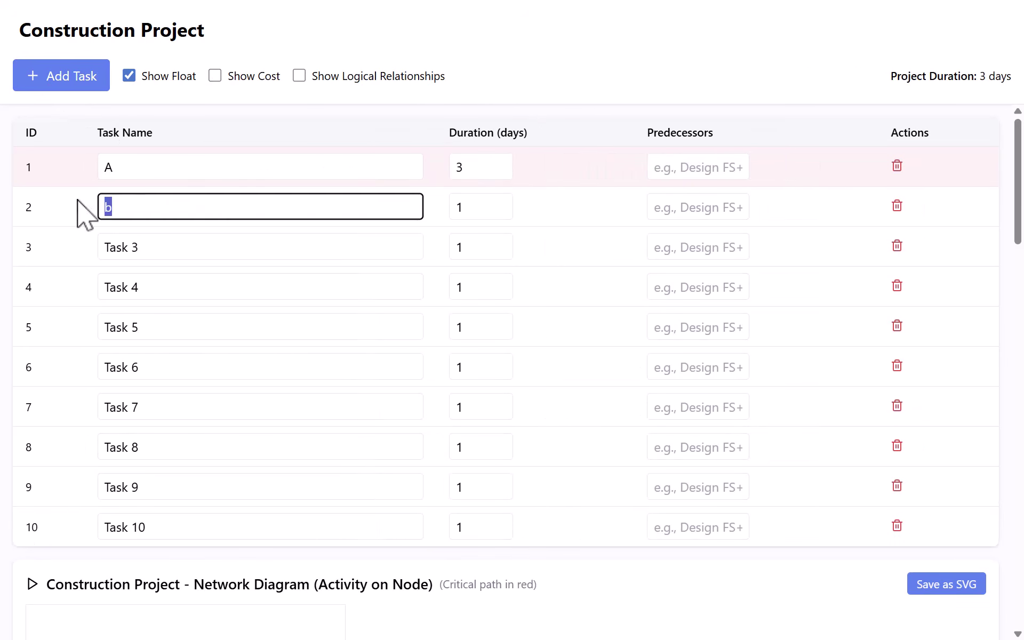
{"action": "key", "text": "BackSpace"}
{"action": "type", "text": "B"}
{"action": "triple_click", "coordinate": [135, 248]}
{"action": "type", "text": "C"}
{"action": "triple_click", "coordinate": [135, 287]}
Set the durations of tasks B to H to 2, 2, 4, 1, 2, 4 and 3 days
{"action": "left_click", "coordinate": [474, 450]}
{"action": "key", "text": "BackSpace"}
{"action": "type", "text": "3"}
Set task B's predecessor to A with a finish-to-start lag of 2, entered as A FS+2
{"action": "left_click", "coordinate": [685, 201]}
{"action": "type", "text": "A FS+2"}
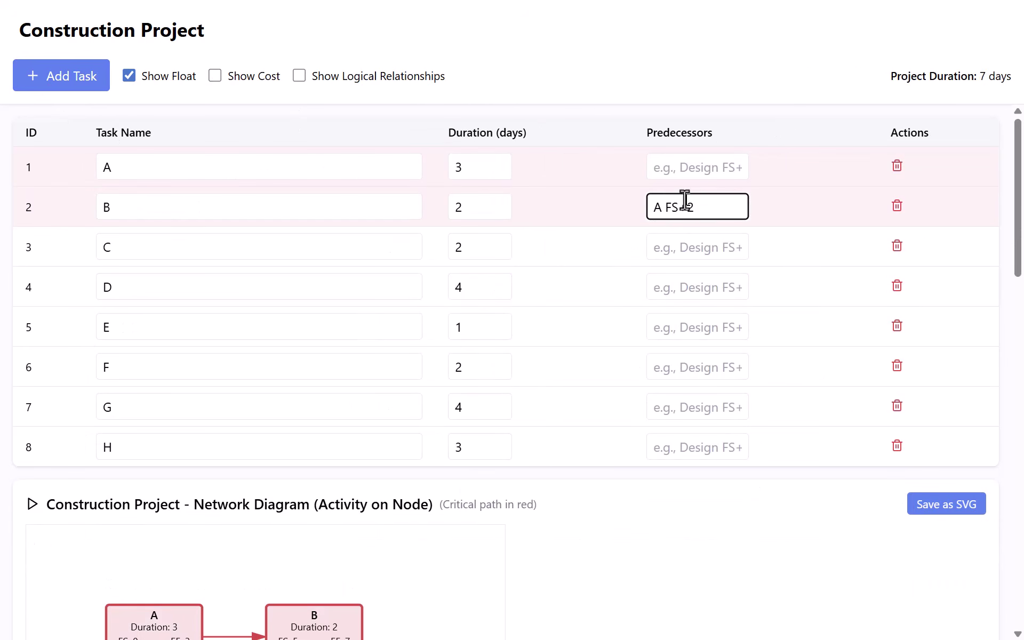
Set the predecessors of tasks C, D and E to A SS, B SS+1 and C SF+3 respectively
{"action": "left_click", "coordinate": [687, 249]}
{"action": "type", "text": "A"}
{"action": "left_click", "coordinate": [690, 286]}
{"action": "type", "text": "B SS+1"}
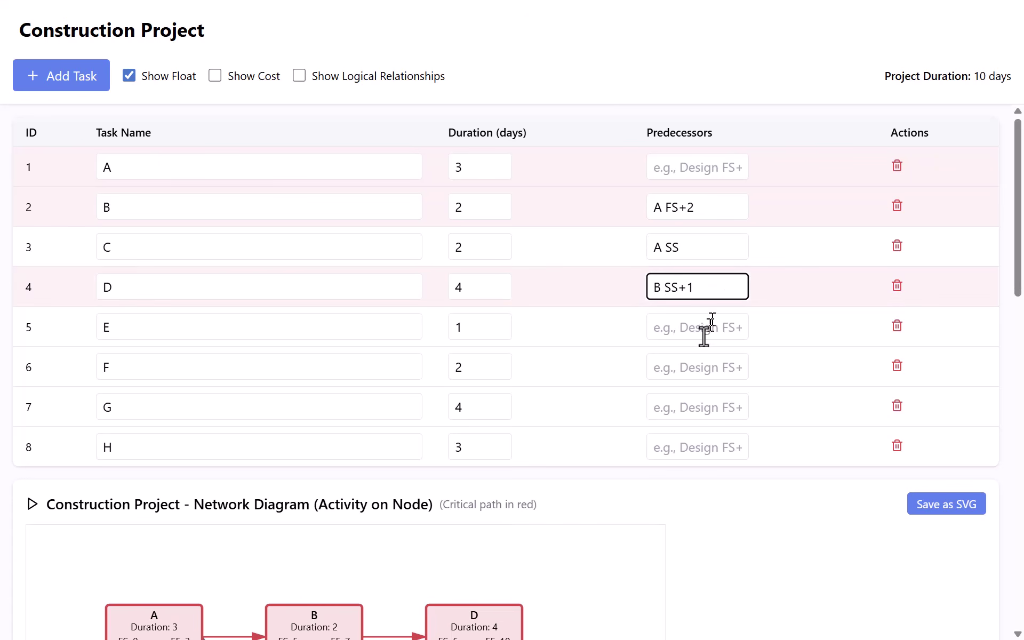
{"action": "left_click", "coordinate": [703, 334]}
{"action": "type", "text": "C"}
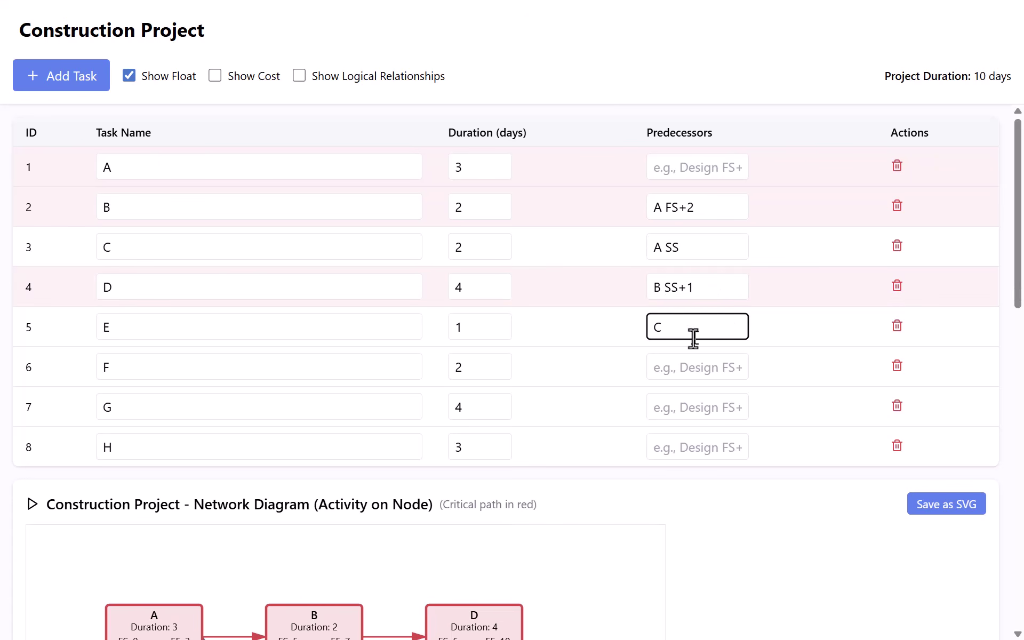
Set the predecessors of task F to C FF+3, task G to D SS+1,E and task H to F SF+2,G
{"action": "left_click", "coordinate": [681, 370]}
{"action": "type", "text": "C FF+3"}
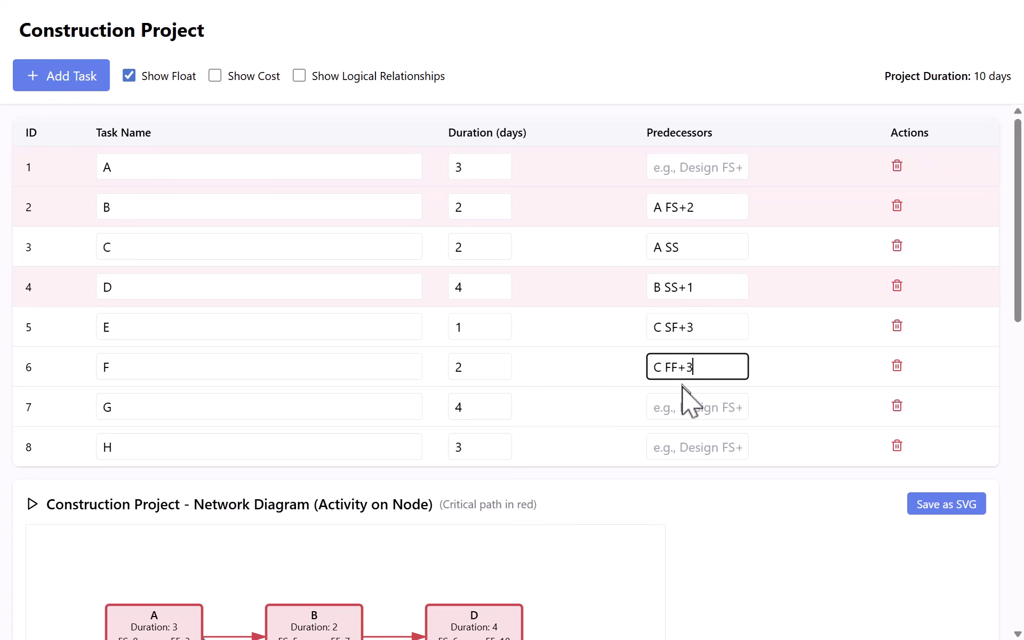
{"action": "left_click", "coordinate": [677, 407]}
{"action": "type", "text": "D SS+1,E"}
{"action": "left_click", "coordinate": [681, 438]}
{"action": "type", "text": "F SF+2,G"}
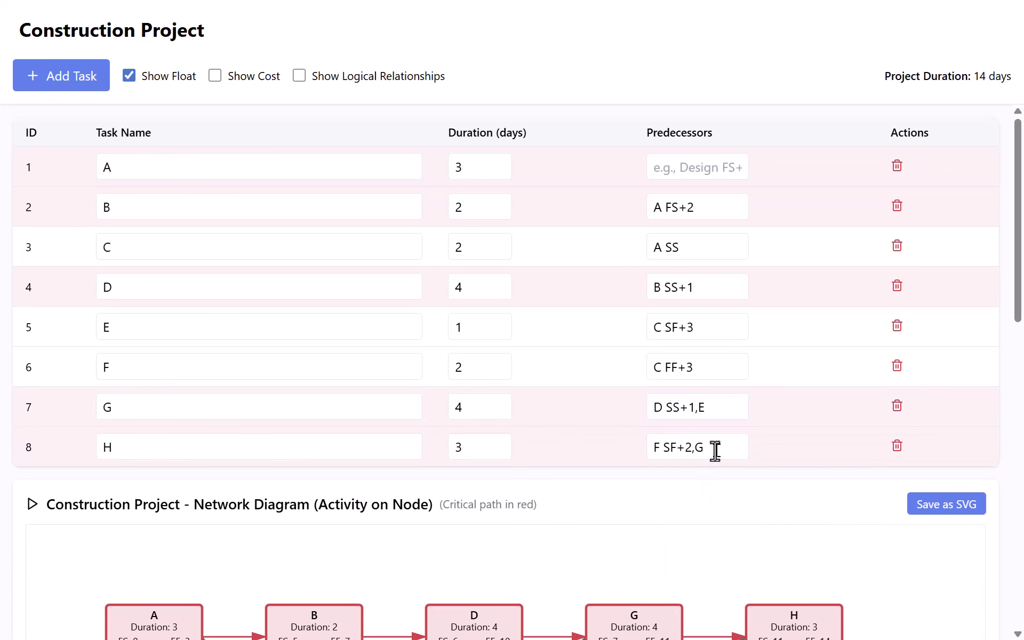
Examine the network diagram and Gantt chart against the task table, checking how the lagged predecessors affect dates, floats and the critical path
{"action": "scroll", "coordinate": [714, 450], "scroll_direction": "down", "scroll_amount": 6}
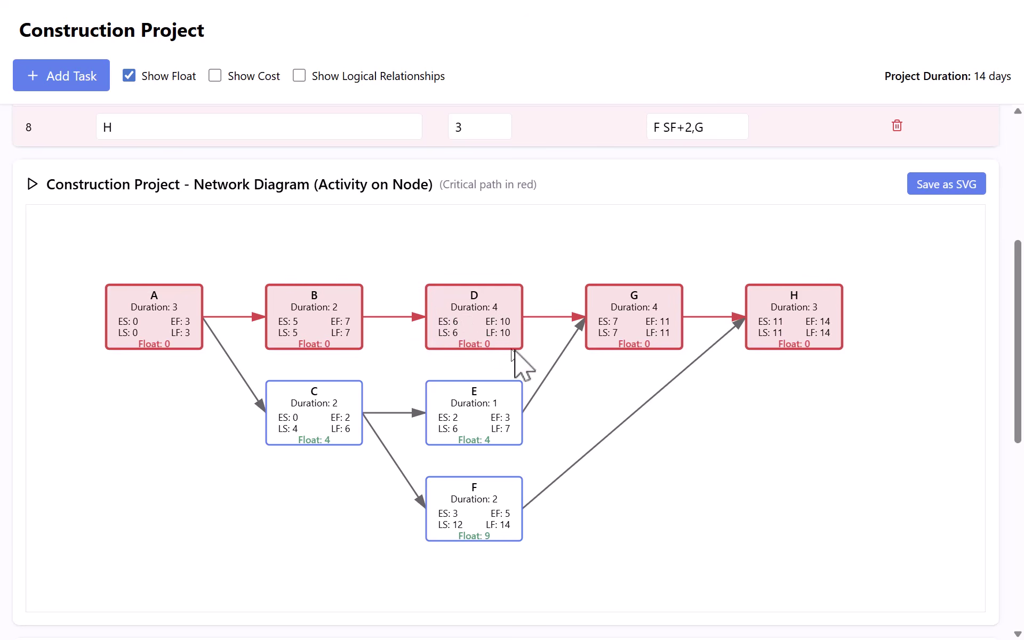
{"action": "scroll", "coordinate": [525, 381], "scroll_direction": "down", "scroll_amount": 4}
{"action": "scroll", "coordinate": [525, 381], "scroll_direction": "down", "scroll_amount": 5}
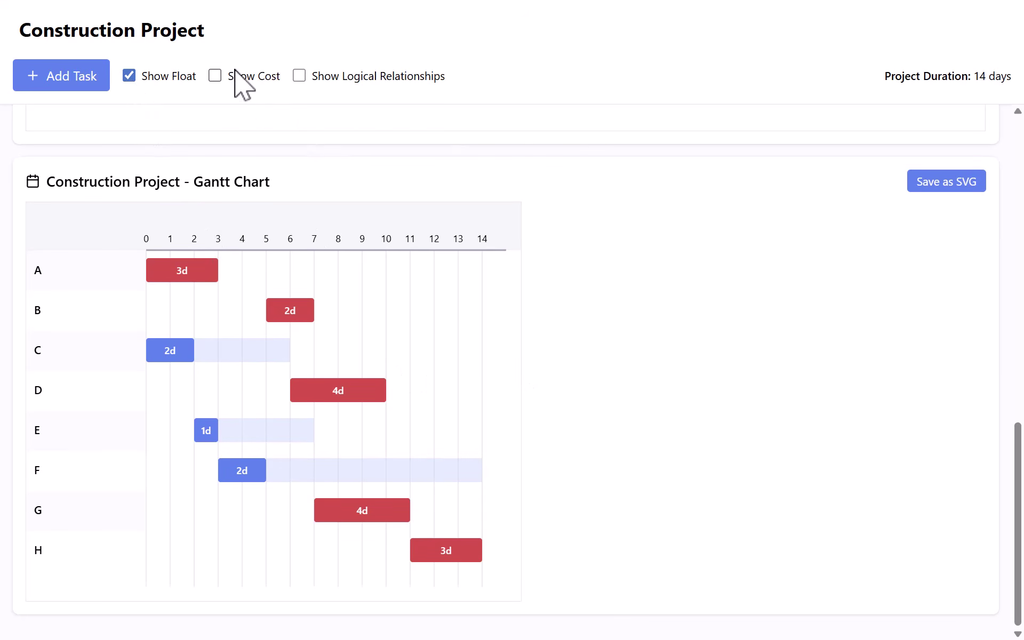
{"action": "scroll", "coordinate": [457, 325], "scroll_direction": "up", "scroll_amount": 10}
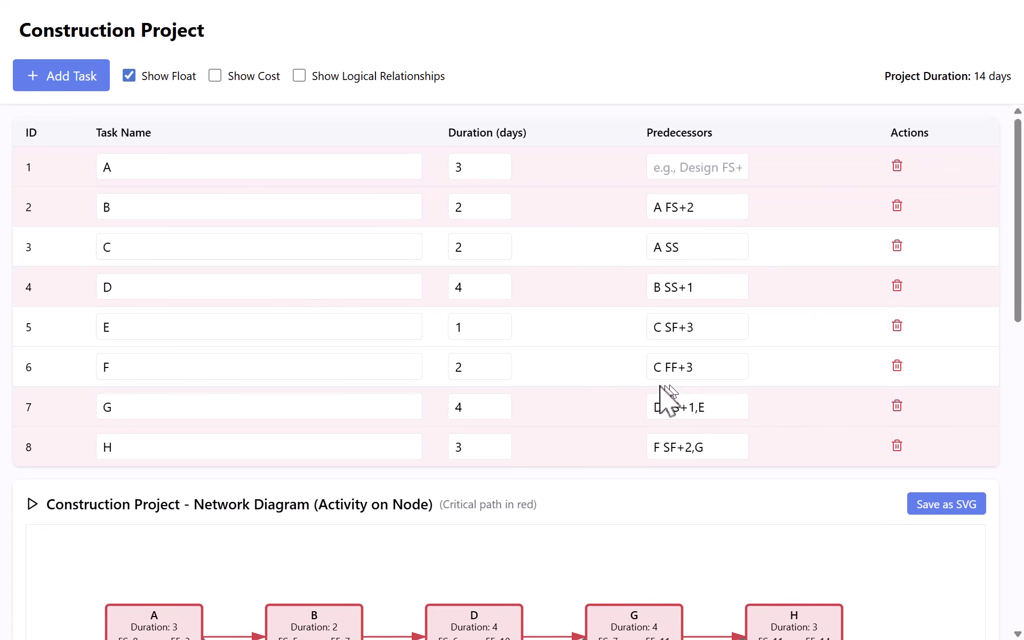
{"action": "scroll", "coordinate": [539, 313], "scroll_direction": "down", "scroll_amount": 10}
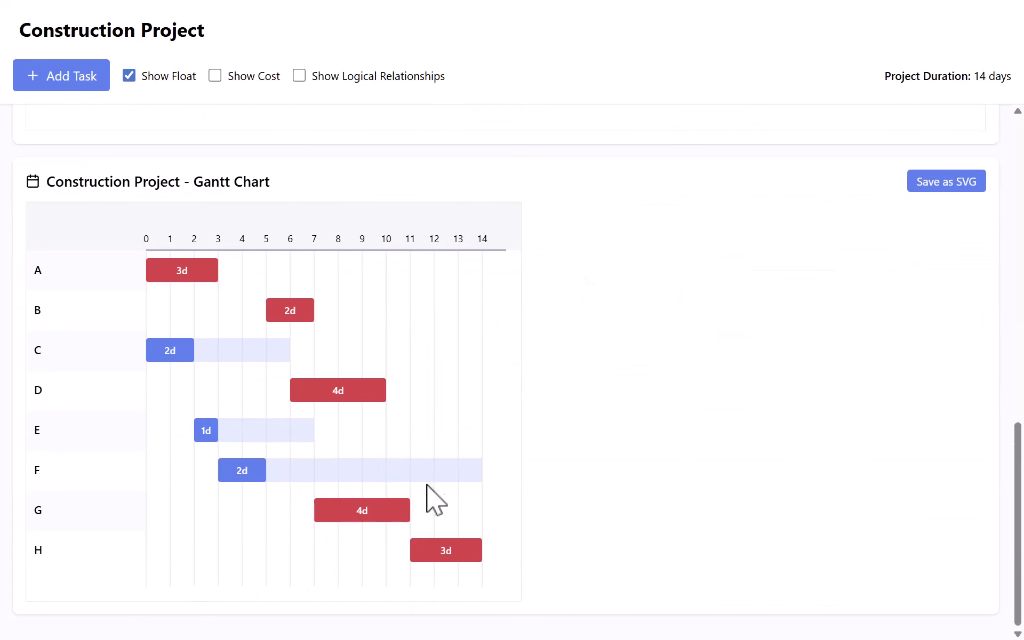
{"action": "scroll", "coordinate": [440, 473], "scroll_direction": "up", "scroll_amount": 10}
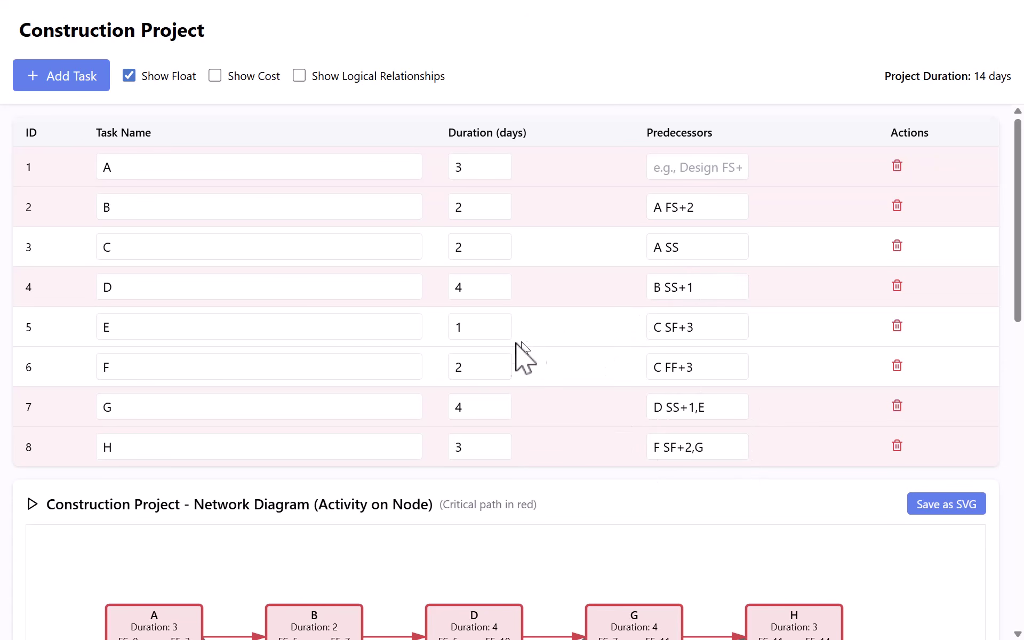
{"action": "scroll", "coordinate": [582, 309], "scroll_direction": "down", "scroll_amount": 3}
{"action": "scroll", "coordinate": [582, 309], "scroll_direction": "down", "scroll_amount": 3}
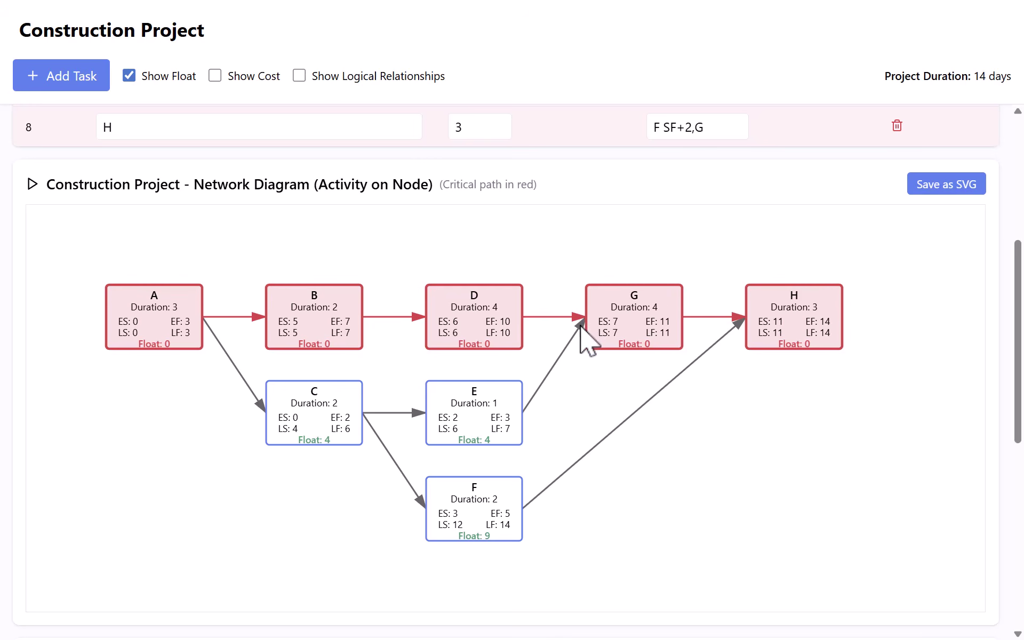
{"action": "scroll", "coordinate": [581, 347], "scroll_direction": "up", "scroll_amount": 6}
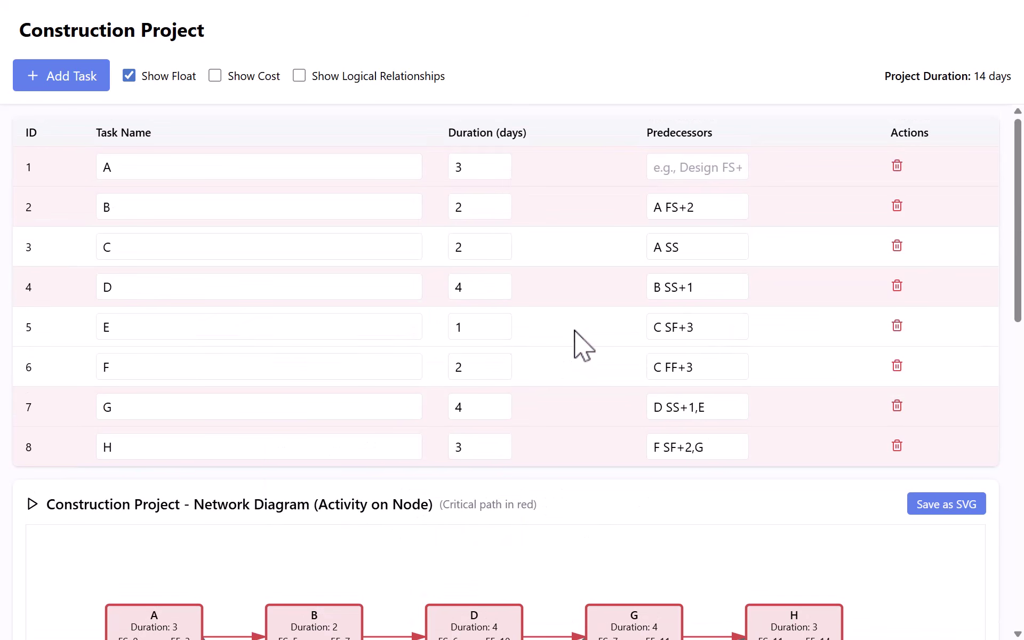
{"action": "scroll", "coordinate": [582, 343], "scroll_direction": "down", "scroll_amount": 6}
{"action": "scroll", "coordinate": [582, 336], "scroll_direction": "down", "scroll_amount": 9}
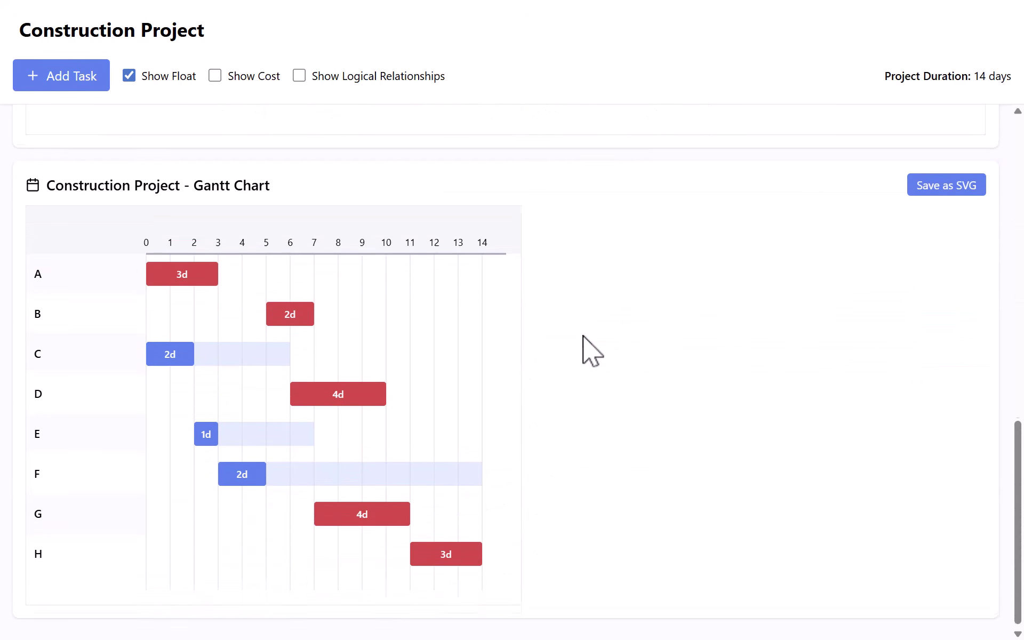
{"action": "scroll", "coordinate": [583, 336], "scroll_direction": "up", "scroll_amount": 15}
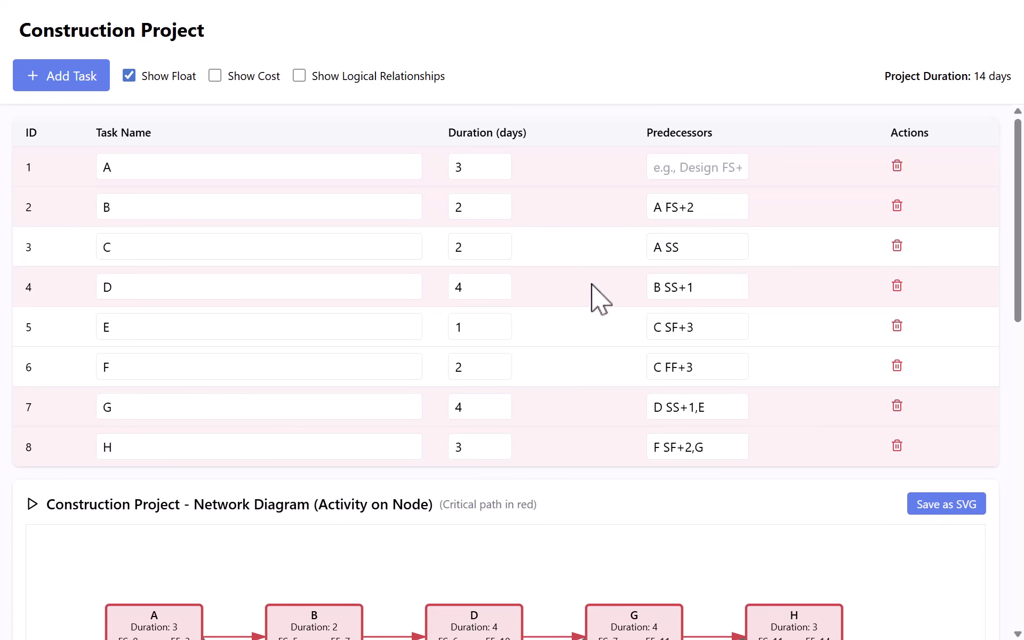
{"action": "scroll", "coordinate": [591, 288], "scroll_direction": "down", "scroll_amount": 5}
{"action": "scroll", "coordinate": [429, 330], "scroll_direction": "up", "scroll_amount": 5}
{"action": "scroll", "coordinate": [429, 336], "scroll_direction": "down", "scroll_amount": 5}
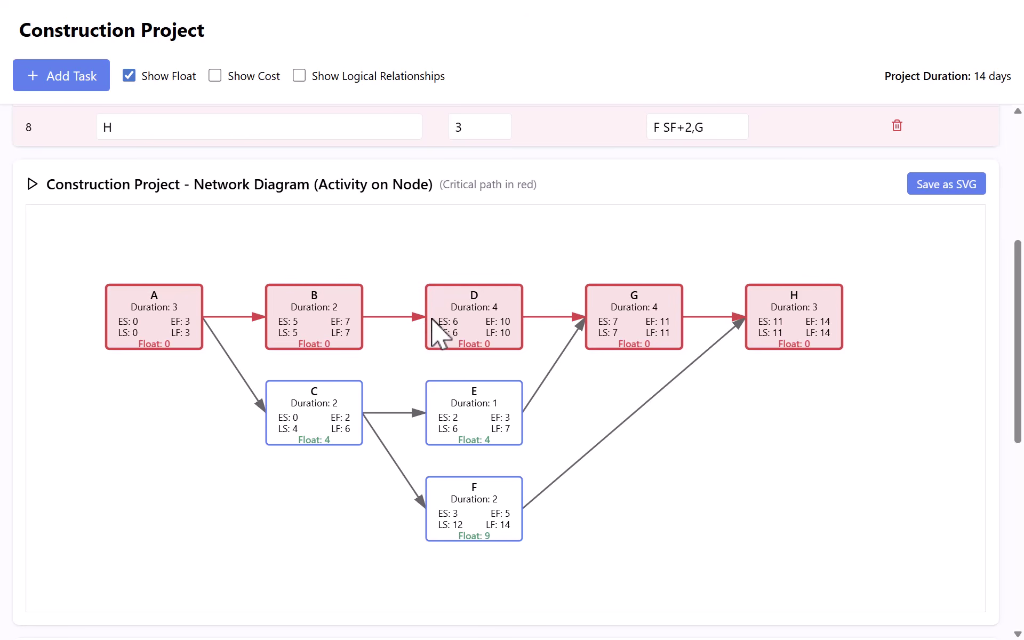